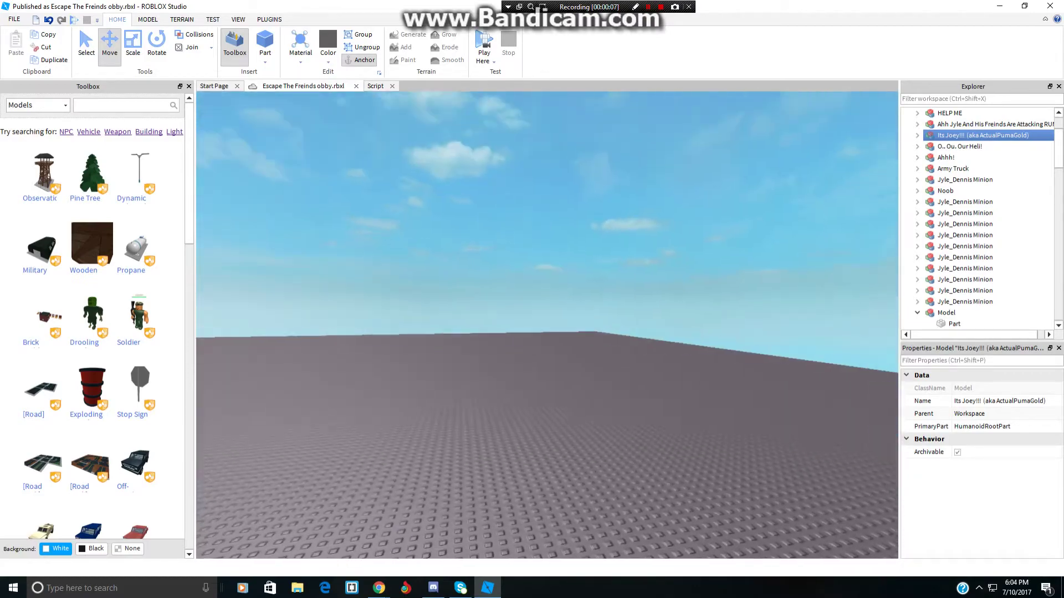
Step: Inspect the walled area with the burning army truck near the edge of the baseplate
{"action": "right_click_drag", "start_coordinate": [548, 325], "coordinate": [598, 310]}
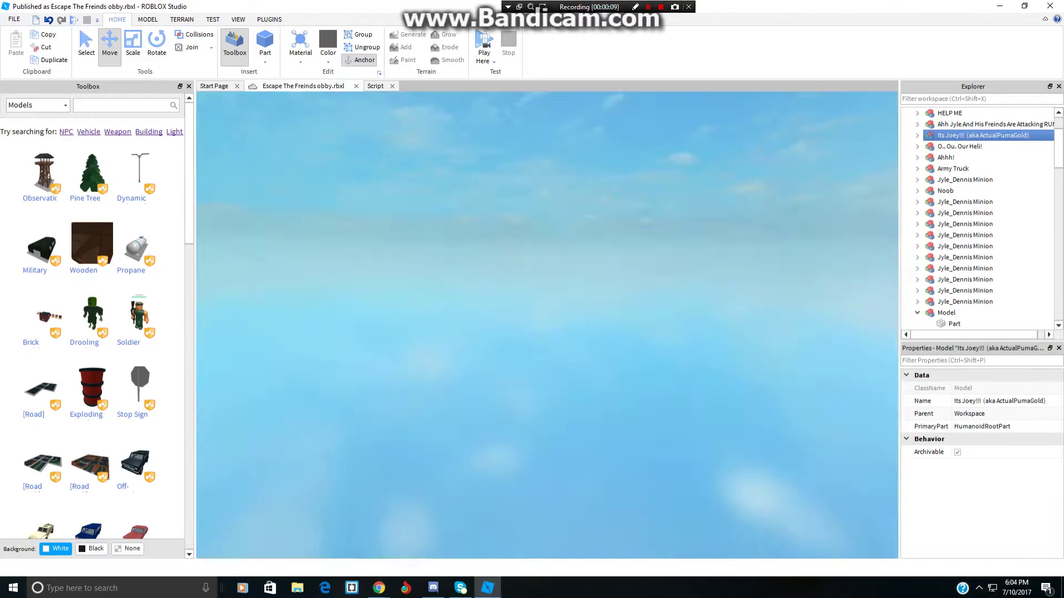
{"action": "right_click_drag", "start_coordinate": [499, 249], "coordinate": [498, 321]}
{"action": "right_click_drag", "start_coordinate": [499, 249], "coordinate": [499, 333]}
{"action": "left_click", "coordinate": [498, 332]}
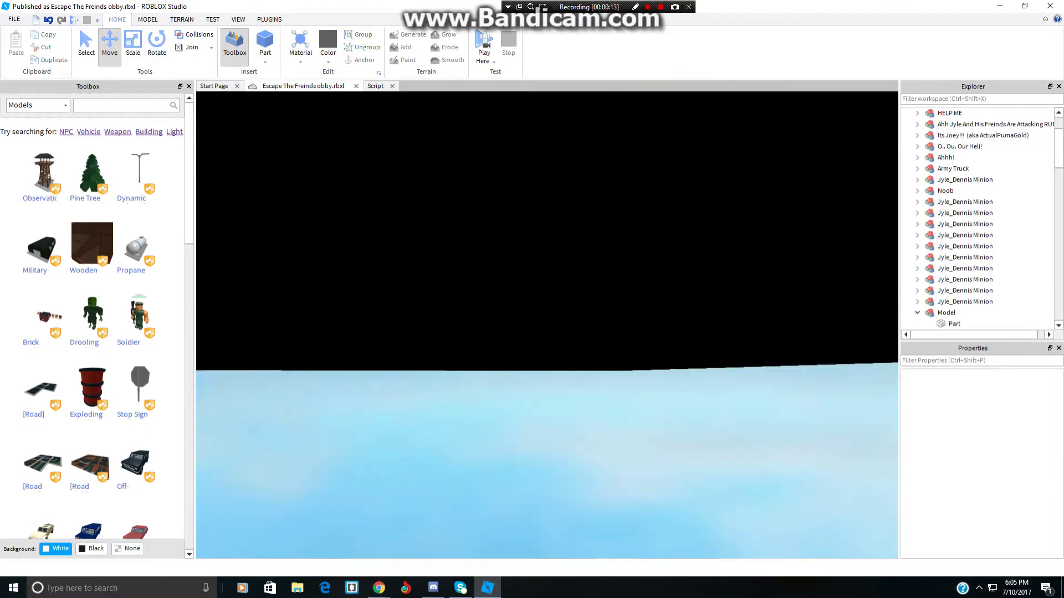
{"action": "key", "text": "w"}
{"action": "right_click_drag", "start_coordinate": [498, 277], "coordinate": [632, 293]}
{"action": "key", "text": "w"}
{"action": "right_click_drag", "start_coordinate": [498, 310], "coordinate": [698, 355]}
{"action": "right_click_drag", "start_coordinate": [471, 388], "coordinate": [532, 388]}
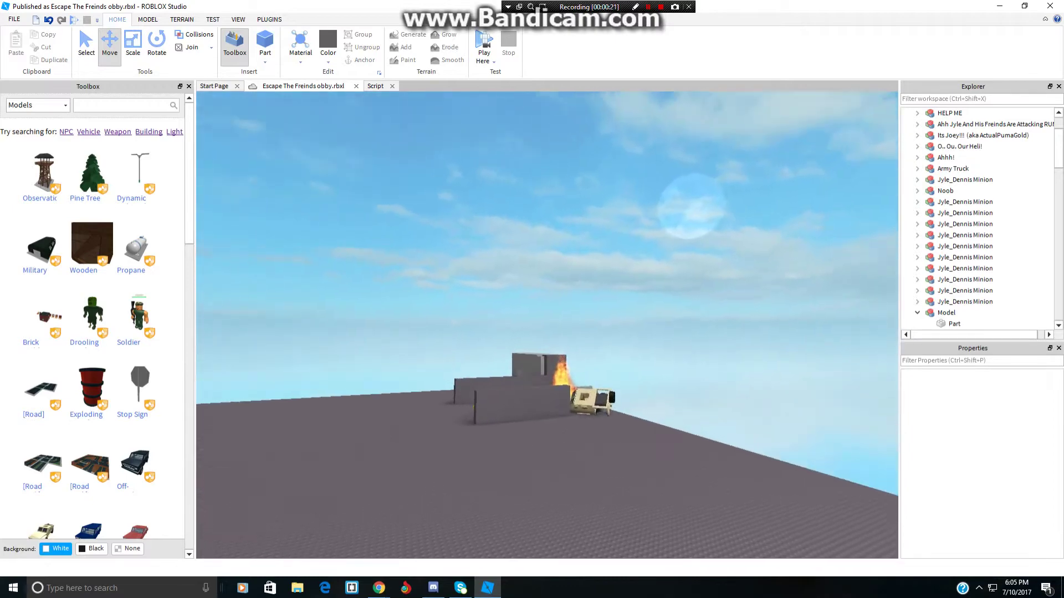
{"action": "right_click_drag", "start_coordinate": [532, 332], "coordinate": [560, 405]}
{"action": "left_click", "coordinate": [620, 410]}
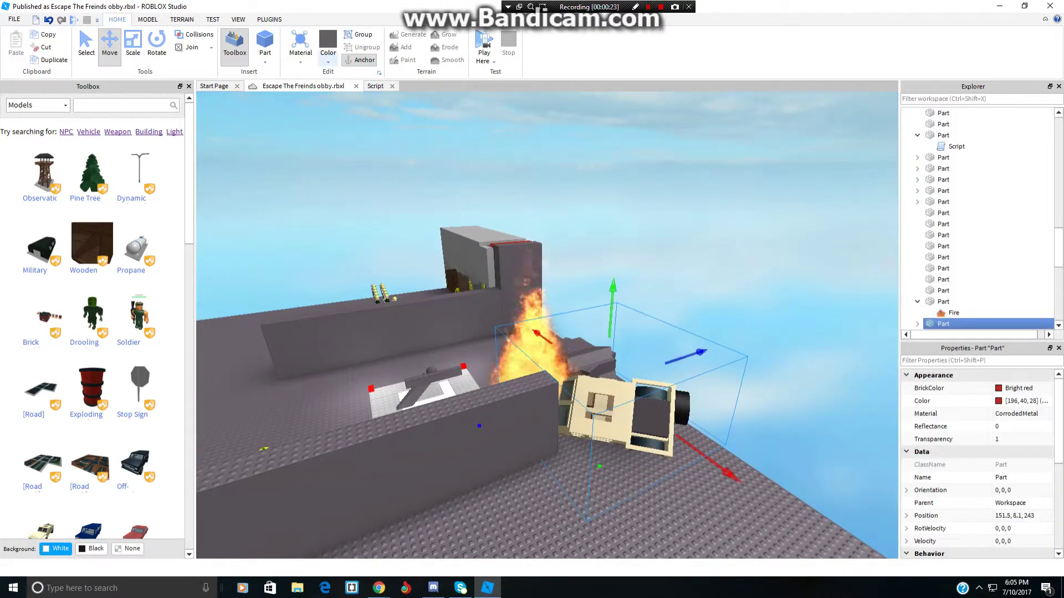
{"action": "key", "text": "w"}
{"action": "scroll", "coordinate": [986, 280], "scroll_direction": "down", "scroll_amount": 3}
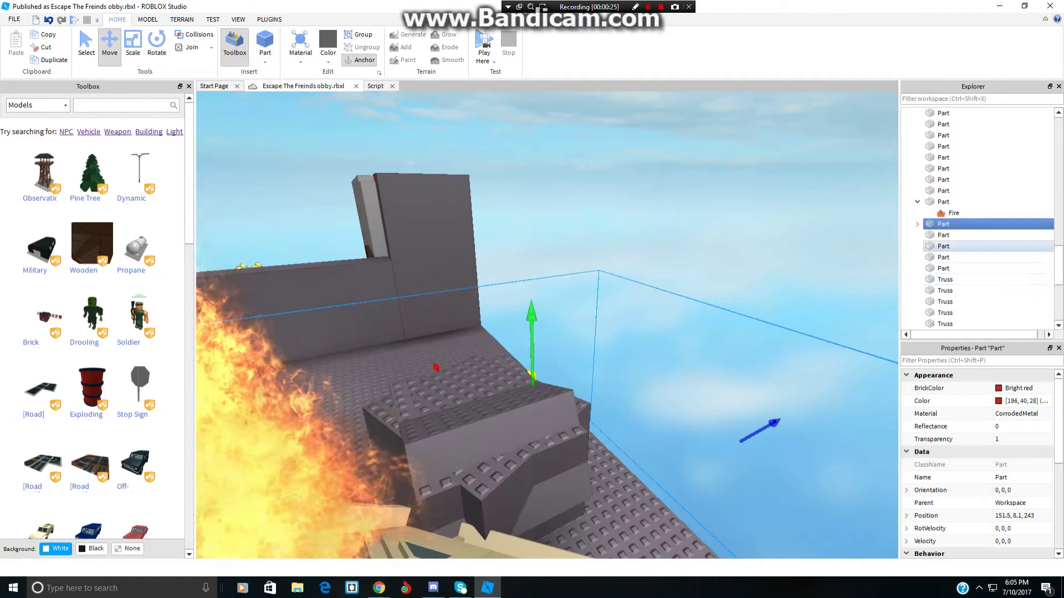
{"action": "right_click_drag", "start_coordinate": [665, 310], "coordinate": [598, 410]}
{"action": "scroll", "coordinate": [554, 421], "scroll_direction": "up", "scroll_amount": 3}
{"action": "scroll", "coordinate": [543, 438], "scroll_direction": "down", "scroll_amount": 2}
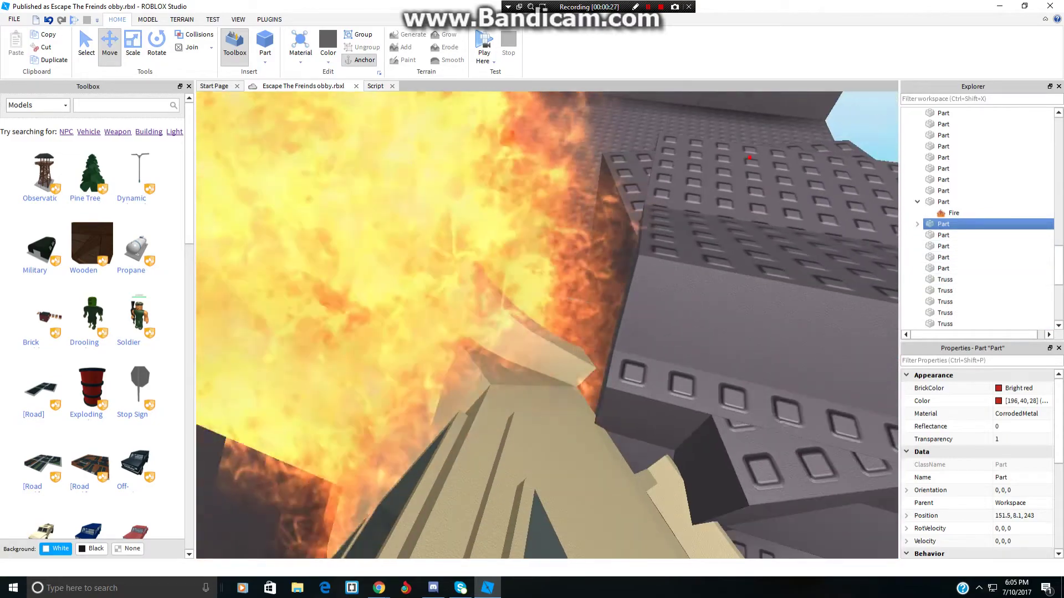
{"action": "left_click", "coordinate": [532, 443]}
{"action": "scroll", "coordinate": [532, 443], "scroll_direction": "down", "scroll_amount": 1}
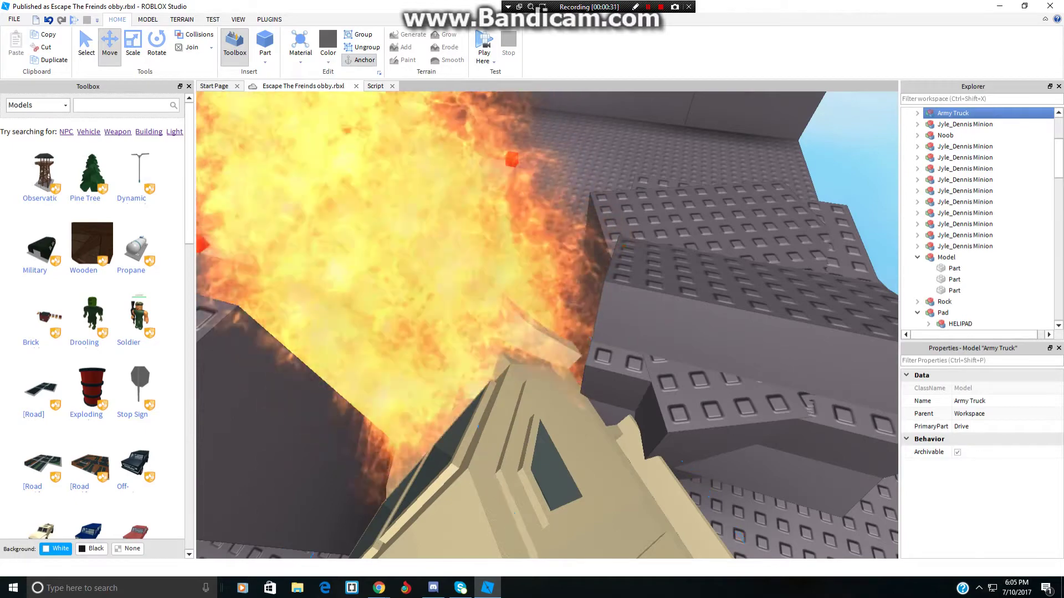
{"action": "right_click_drag", "start_coordinate": [532, 332], "coordinate": [581, 346]}
{"action": "scroll", "coordinate": [581, 332], "scroll_direction": "down", "scroll_amount": 3}
{"action": "left_click", "coordinate": [582, 332]}
{"action": "scroll", "coordinate": [581, 332], "scroll_direction": "down", "scroll_amount": 4}
{"action": "key", "text": "a"}
{"action": "left_click_drag", "start_coordinate": [471, 316], "coordinate": [507, 329]}
{"action": "key", "text": "ctrl+z"}
Step: Find the yellow-headed noob character standing beside the grey wall near the helipad and bring it into close view
{"action": "left_click", "coordinate": [133, 45]}
{"action": "key", "text": "w"}
{"action": "right_click_drag", "start_coordinate": [508, 329], "coordinate": [471, 255]}
{"action": "key", "text": "w"}
{"action": "key", "text": "d"}
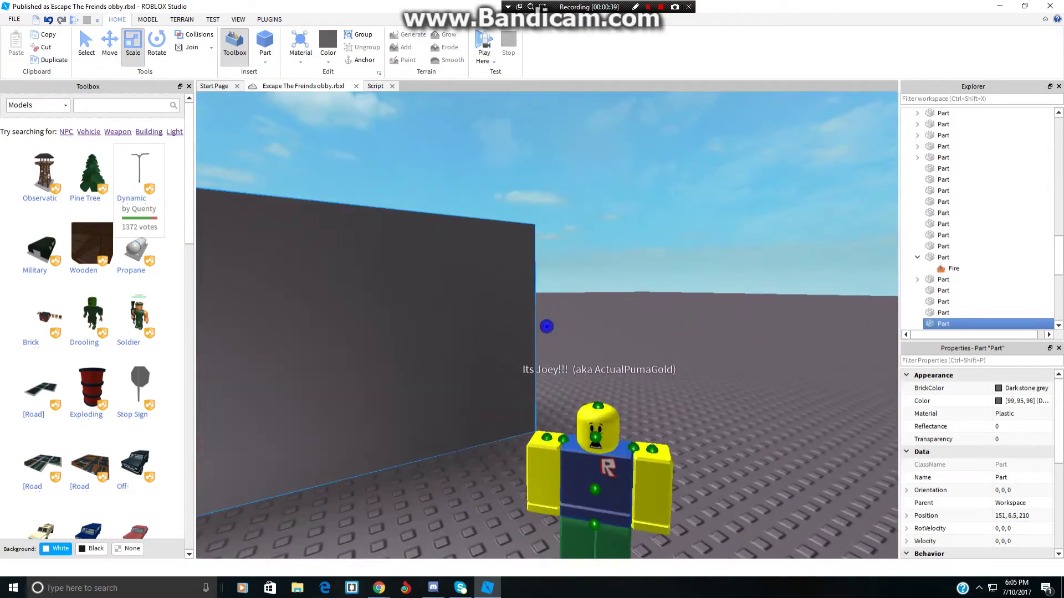
{"action": "left_click", "coordinate": [626, 277]}
{"action": "key", "text": "w"}
{"action": "key", "text": "d"}
{"action": "scroll", "coordinate": [986, 233], "scroll_direction": "down", "scroll_amount": 2}
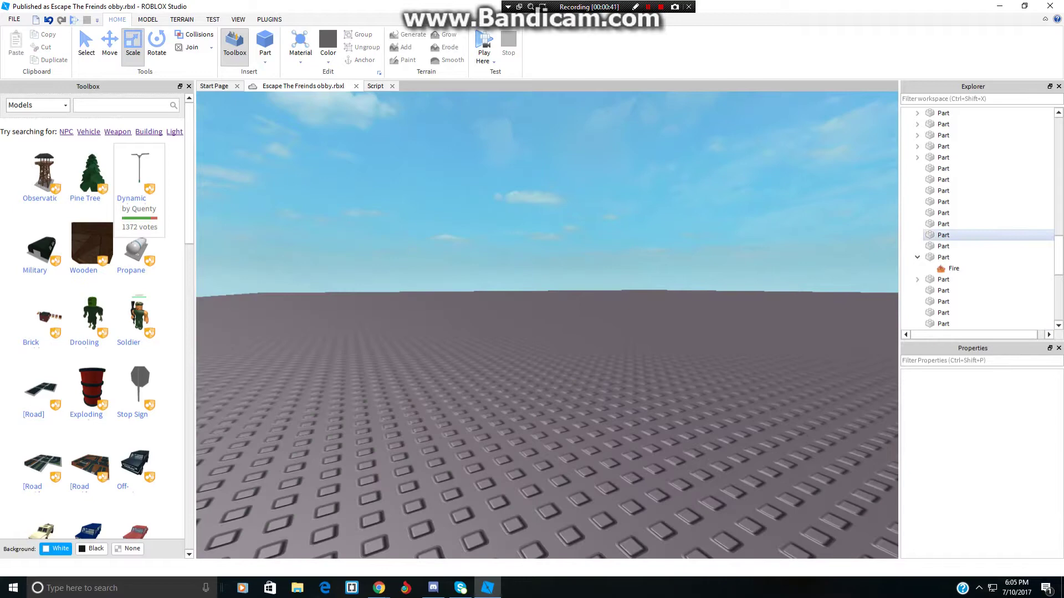
{"action": "scroll", "coordinate": [986, 235], "scroll_direction": "up", "scroll_amount": 6}
{"action": "key", "text": "s"}
{"action": "key", "text": "w"}
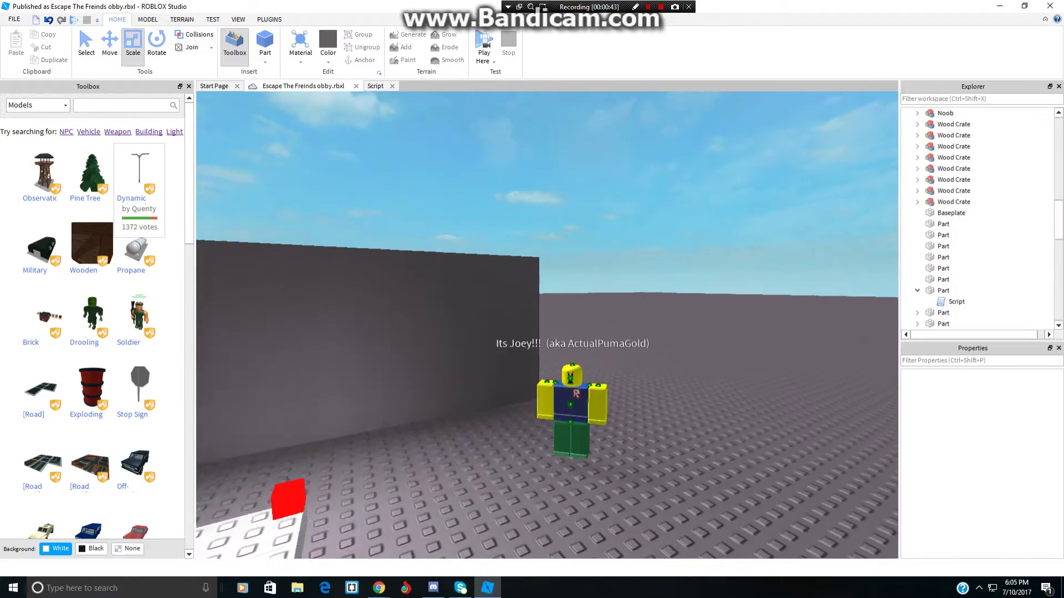
{"action": "right_click_drag", "start_coordinate": [547, 326], "coordinate": [569, 341]}
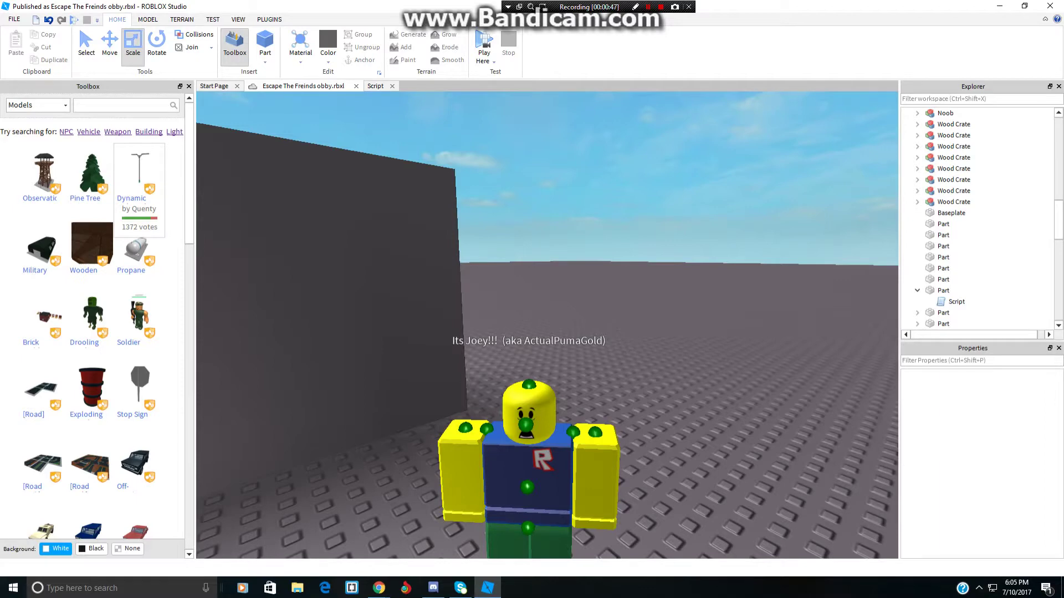
Step: Collapse the Pad and Model groups in the workspace hierarchy
{"action": "scroll", "coordinate": [952, 235], "scroll_direction": "up", "scroll_amount": 3}
{"action": "scroll", "coordinate": [953, 207], "scroll_direction": "up", "scroll_amount": 4}
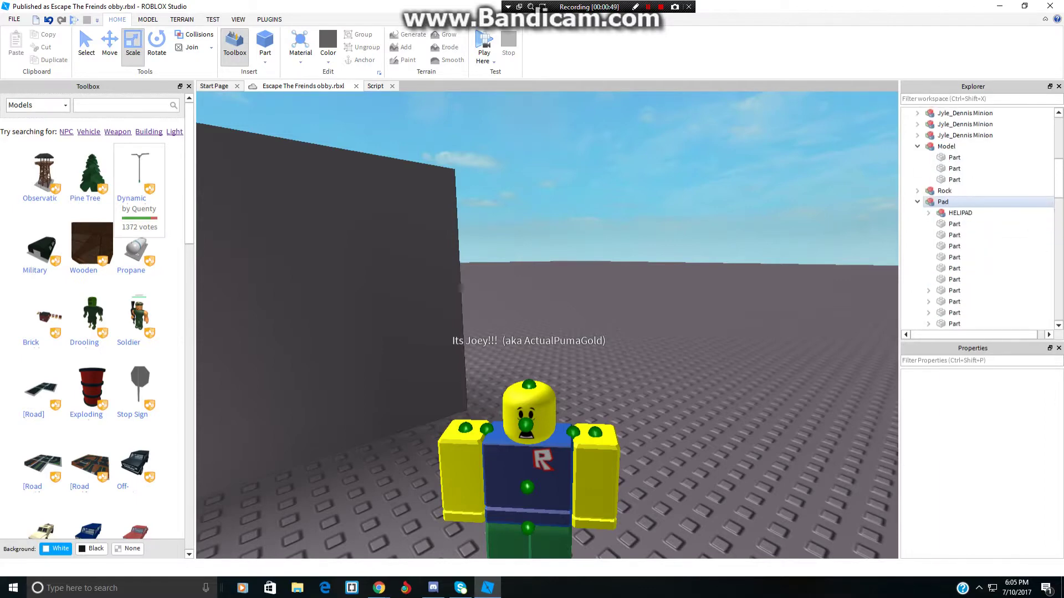
{"action": "left_click", "coordinate": [917, 202]}
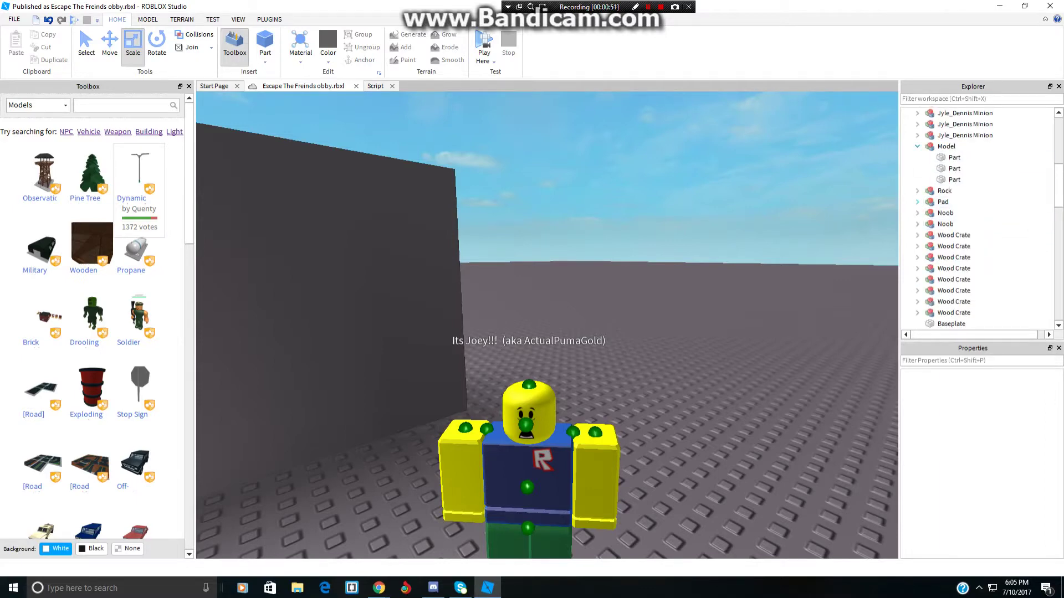
{"action": "left_click", "coordinate": [918, 147]}
{"action": "scroll", "coordinate": [918, 146], "scroll_direction": "up", "scroll_amount": 1}
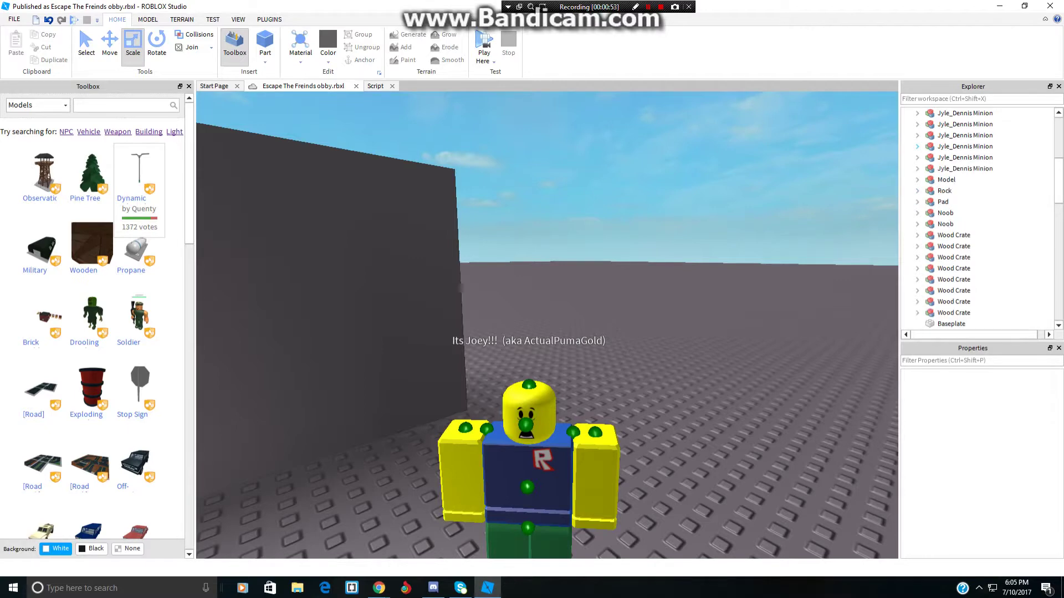
{"action": "scroll", "coordinate": [965, 157], "scroll_direction": "down", "scroll_amount": 1}
Step: Select the noob character model beside the grey wall and move it along the floor on both horizontal axes, closer to the wall
{"action": "right_click_drag", "start_coordinate": [748, 250], "coordinate": [751, 296]}
{"action": "scroll", "coordinate": [964, 212], "scroll_direction": "up", "scroll_amount": 3}
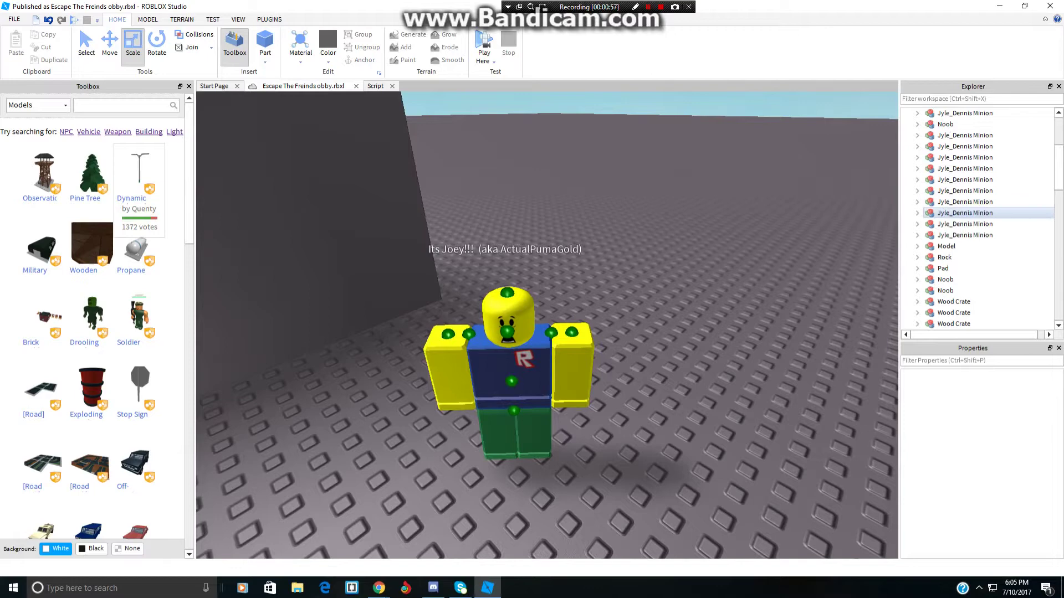
{"action": "scroll", "coordinate": [964, 213], "scroll_direction": "up", "scroll_amount": 1}
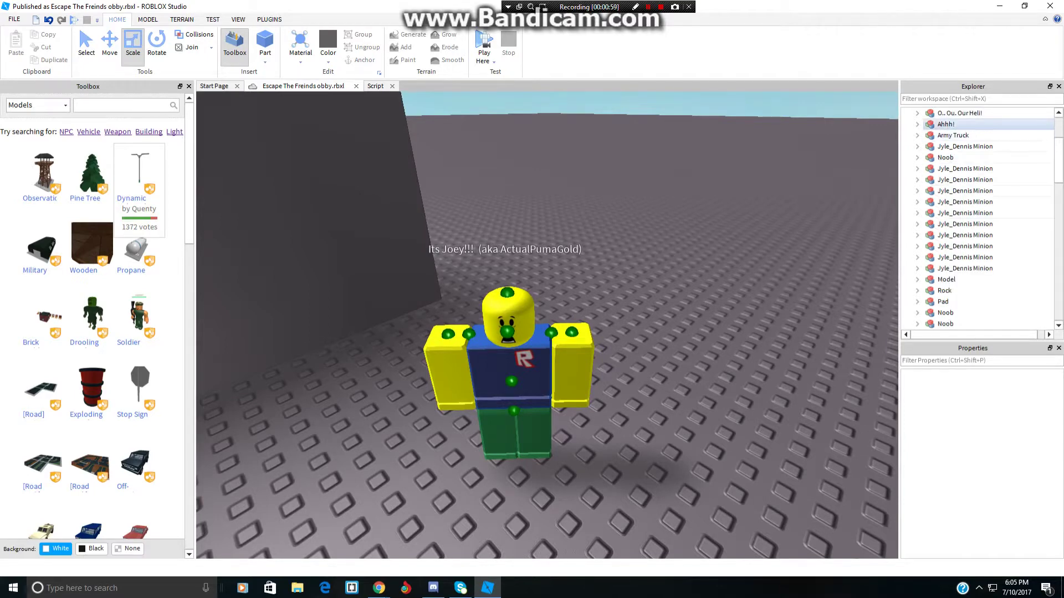
{"action": "scroll", "coordinate": [964, 129], "scroll_direction": "up", "scroll_amount": 1}
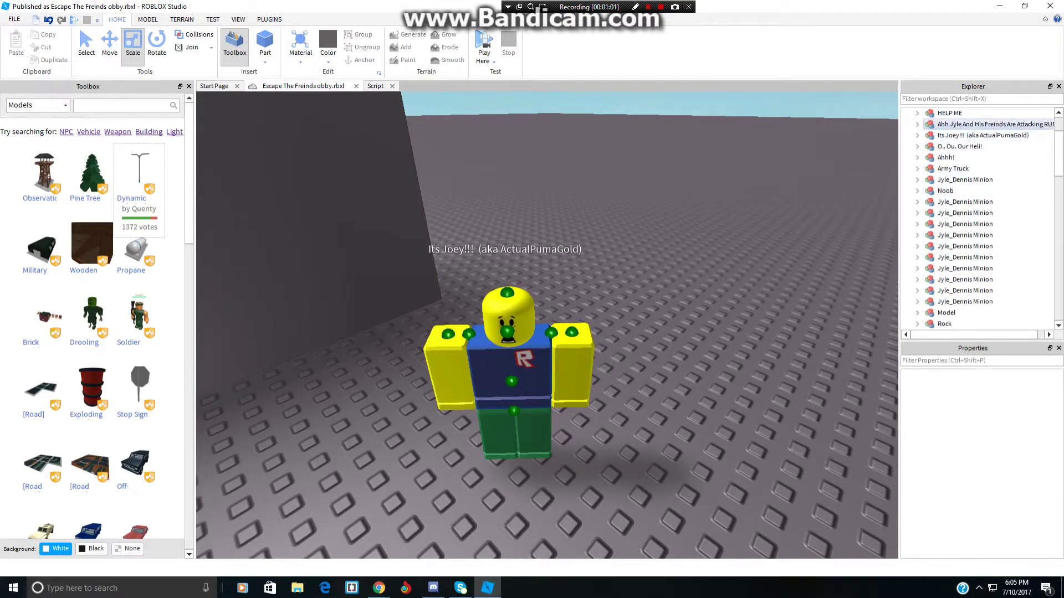
{"action": "left_click", "coordinate": [975, 124]}
{"action": "left_click", "coordinate": [975, 134]}
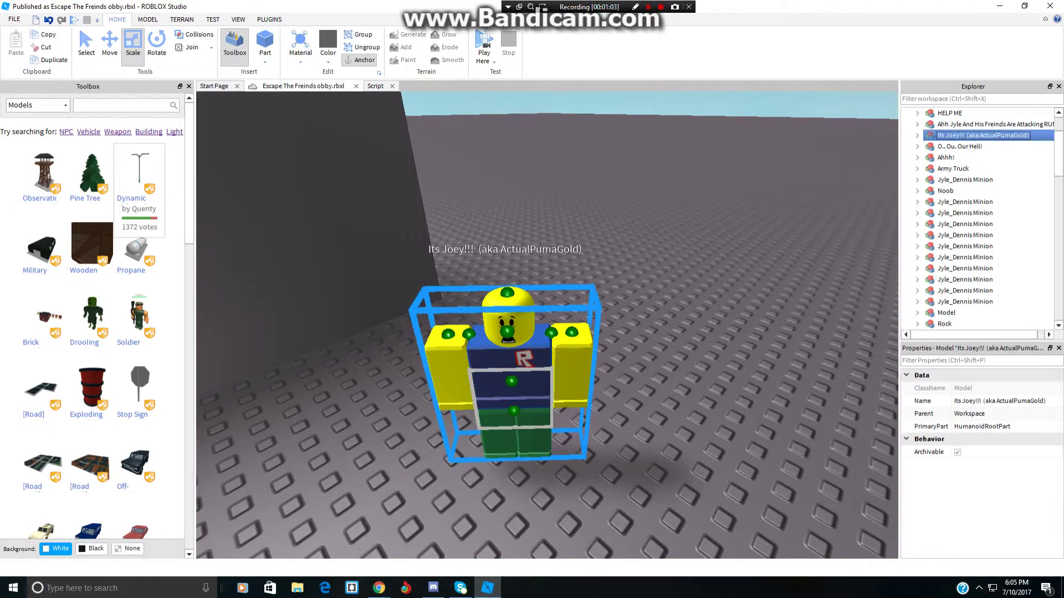
{"action": "left_click", "coordinate": [109, 47]}
{"action": "left_click_drag", "start_coordinate": [320, 513], "coordinate": [262, 551]}
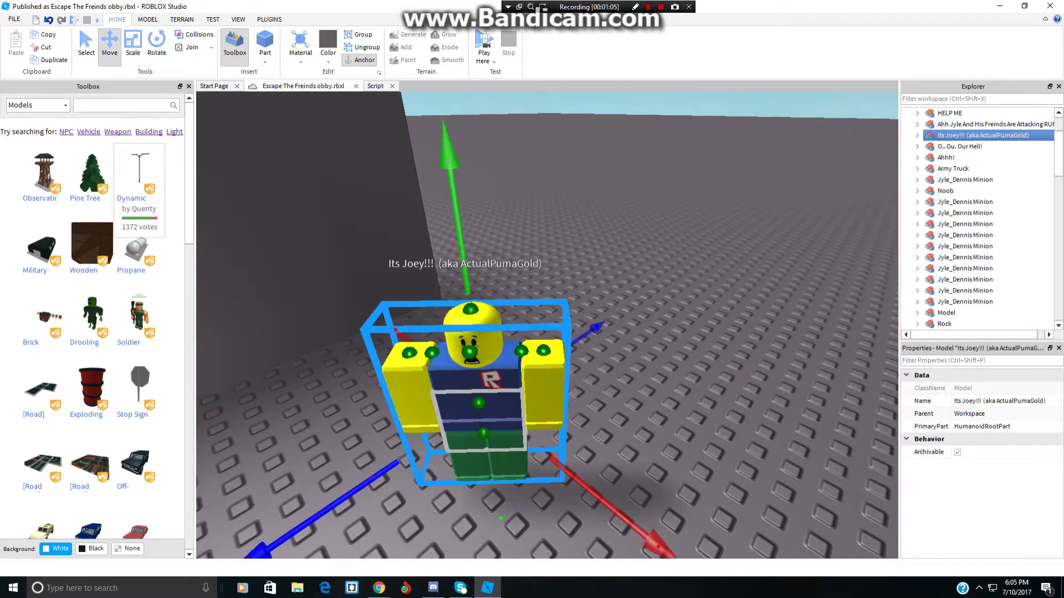
{"action": "left_click_drag", "start_coordinate": [657, 544], "coordinate": [535, 445]}
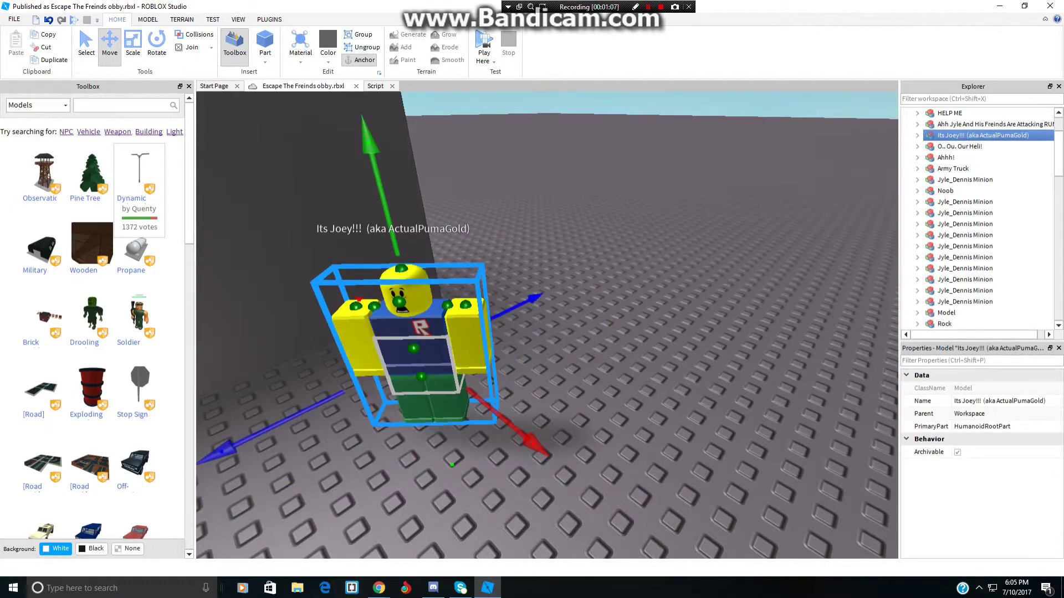
{"action": "left_click_drag", "start_coordinate": [223, 450], "coordinate": [278, 425]}
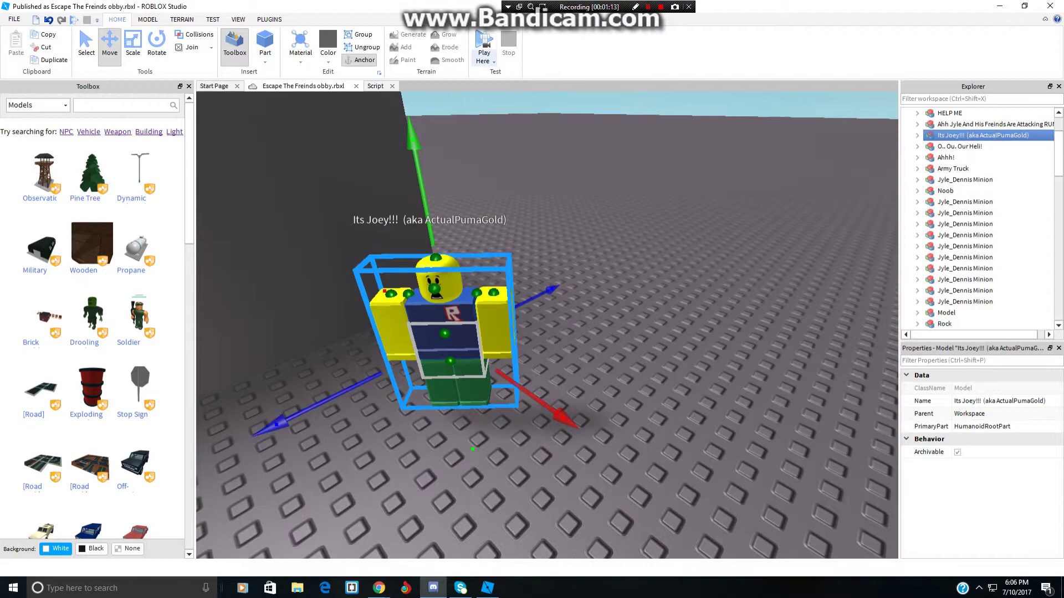
Step: Start a play test and take the avatar up the steps and over the red truss wall
{"action": "left_click", "coordinate": [493, 61]}
{"action": "left_click", "coordinate": [501, 73]}
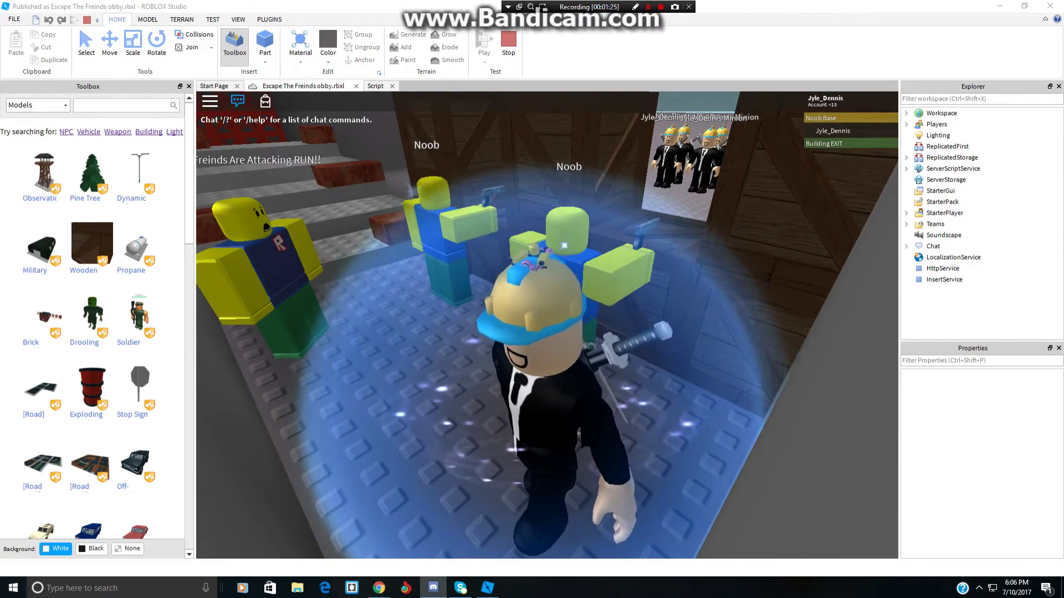
{"action": "right_click_drag", "start_coordinate": [507, 315], "coordinate": [507, 318]}
{"action": "scroll", "coordinate": [506, 314], "scroll_direction": "down", "scroll_amount": 3}
{"action": "key", "text": "w"}
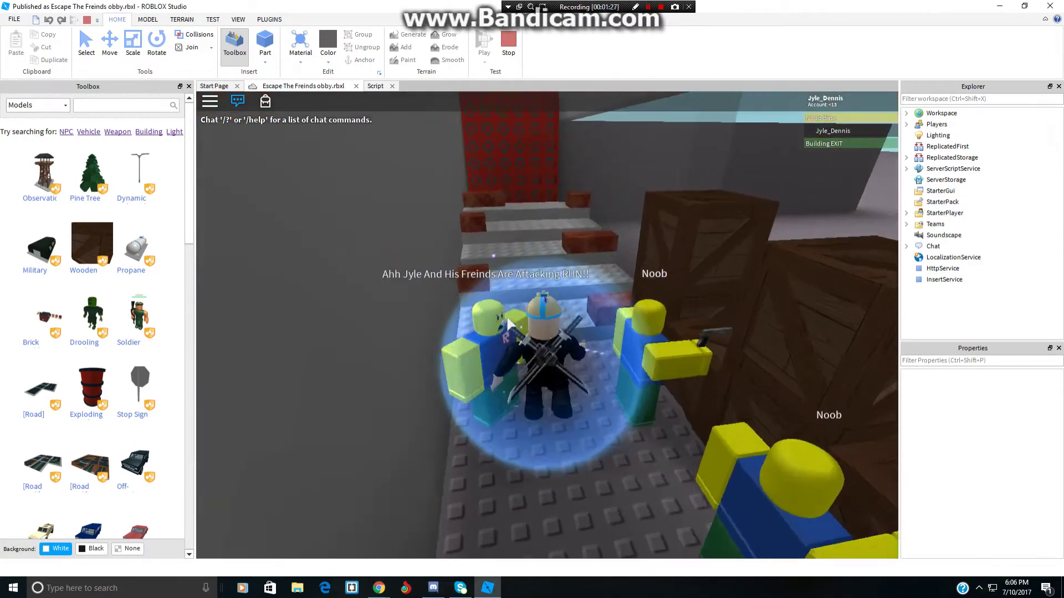
{"action": "key", "text": "w"}
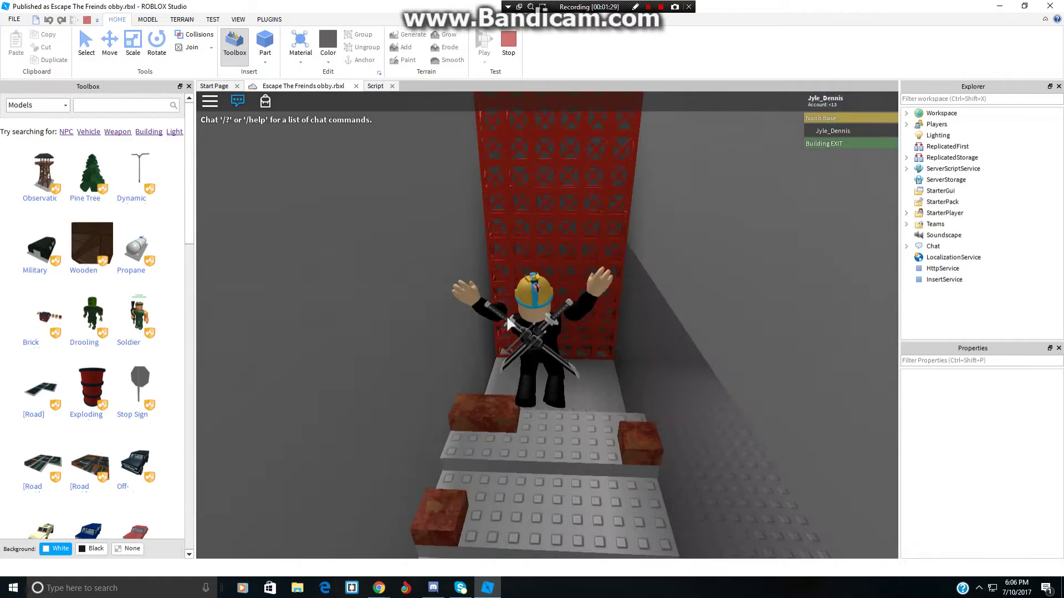
{"action": "key", "text": "w"}
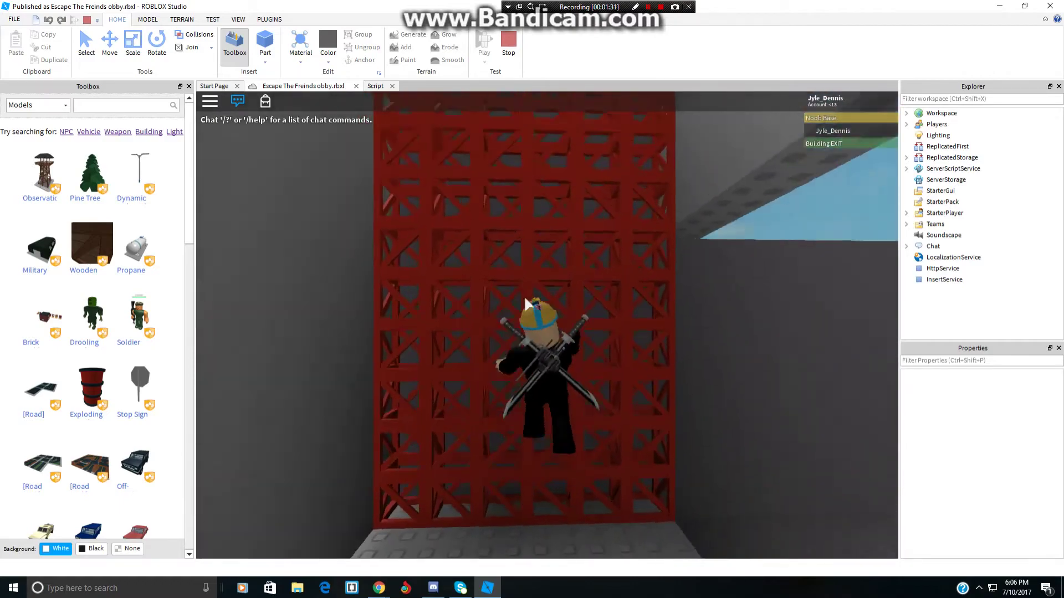
{"action": "key", "text": "w"}
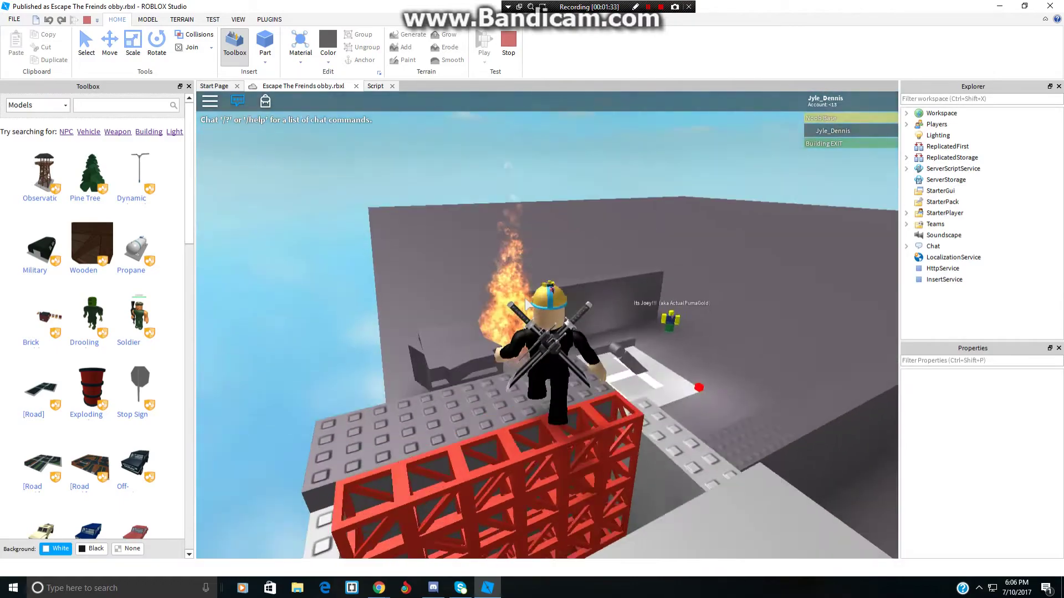
Step: Jump the avatar down from the truss wall and walk it across the helipad toward the noob character
{"action": "key", "text": "w"}
{"action": "key", "text": "space"}
{"action": "right_click_drag", "start_coordinate": [526, 299], "coordinate": [565, 294]}
{"action": "key", "text": "w"}
{"action": "key", "text": "w"}
{"action": "key", "text": "w"}
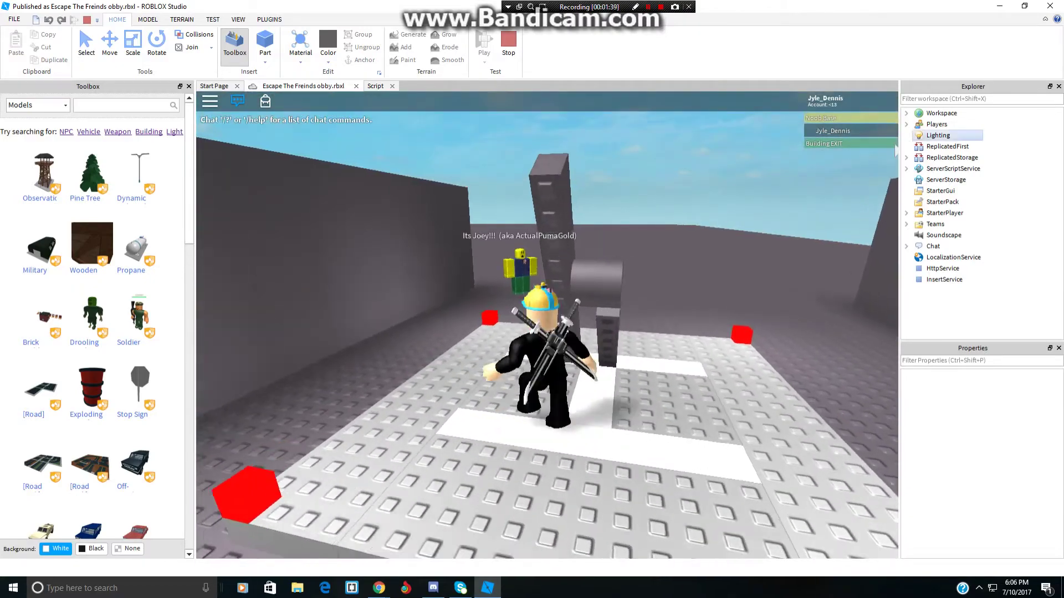
{"action": "key", "text": "w"}
Step: Expand Players, select the local player, and check which items the player contains
{"action": "left_click", "coordinate": [937, 124]}
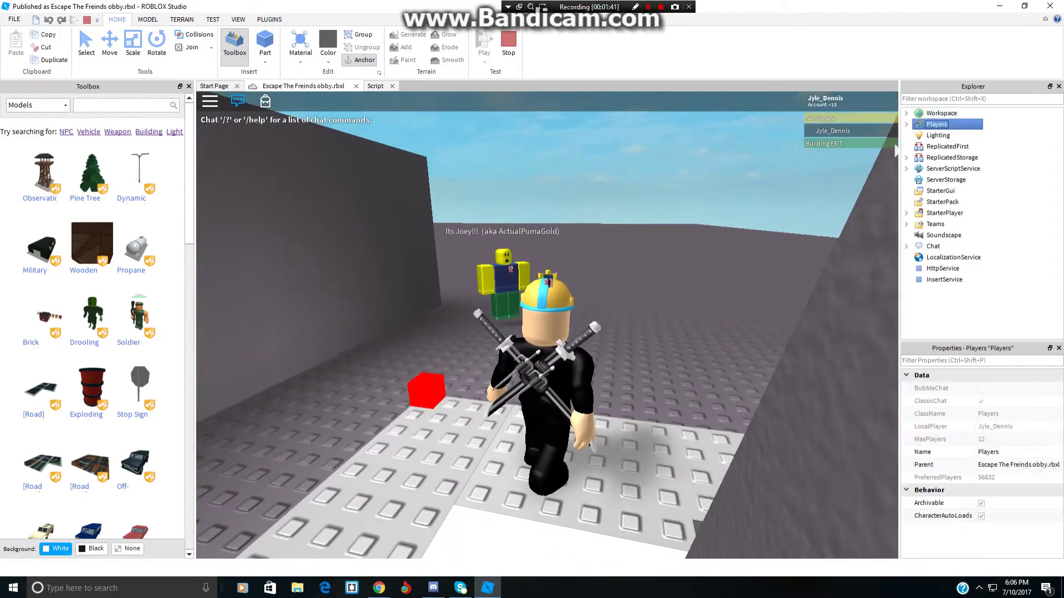
{"action": "left_click", "coordinate": [906, 124]}
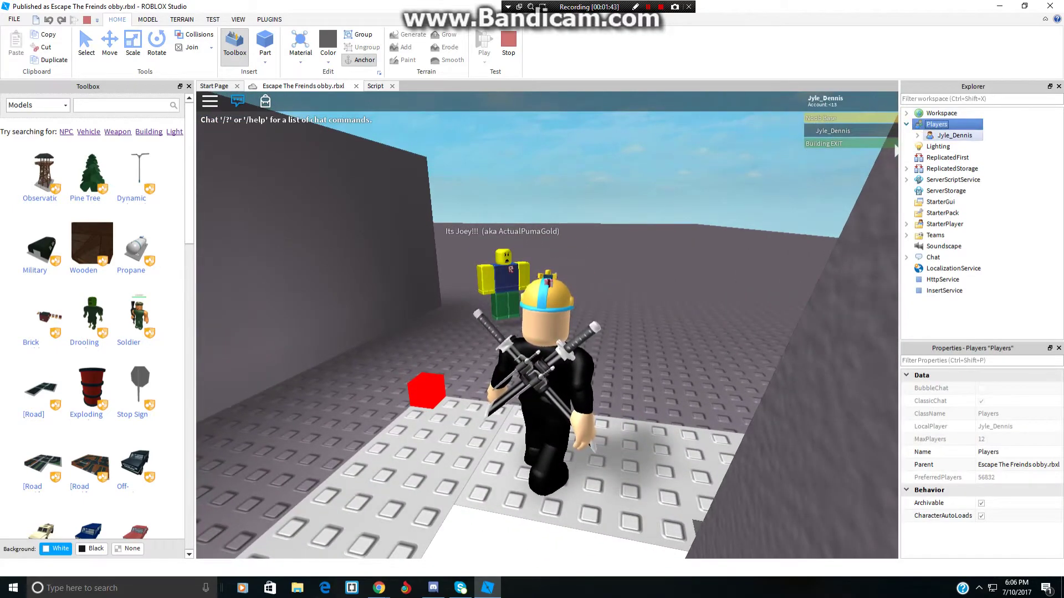
{"action": "left_click", "coordinate": [954, 135]}
{"action": "key", "text": "Right"}
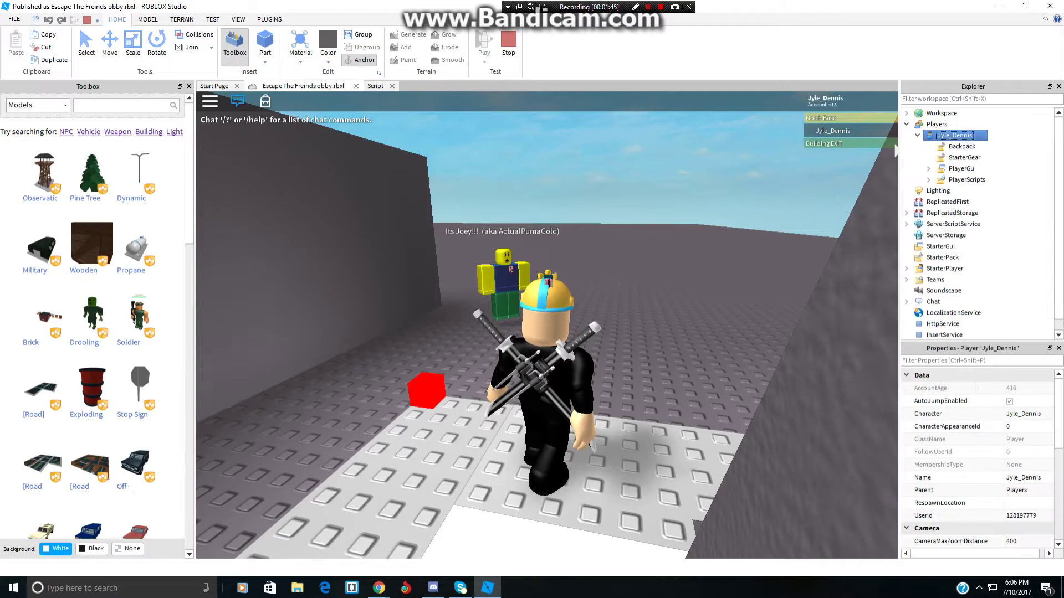
{"action": "key", "text": "Left"}
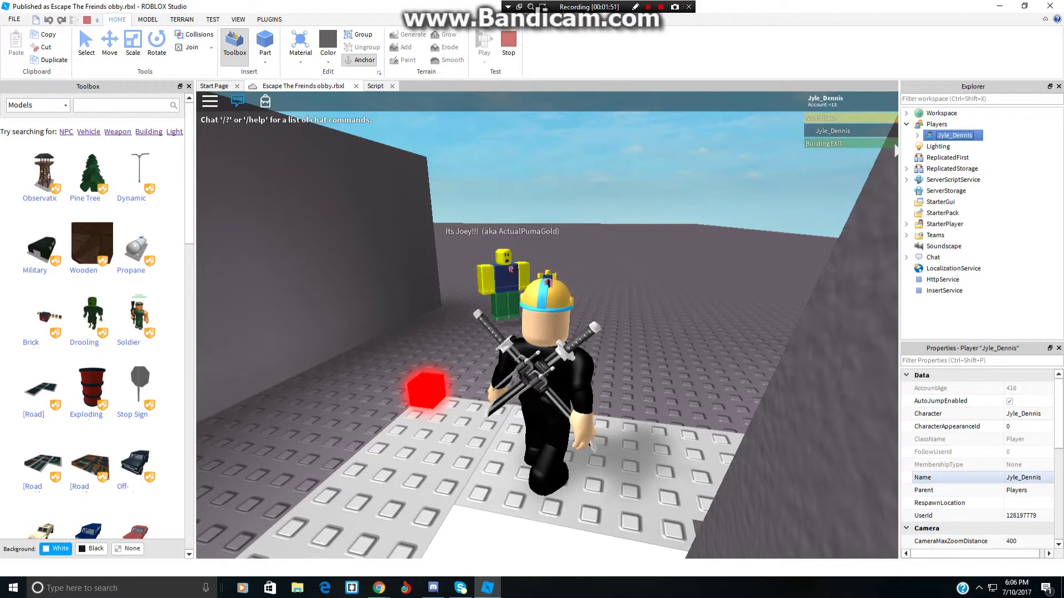
Step: Look through the local player's properties and select CharacterAppearanceId
{"action": "scroll", "coordinate": [950, 477], "scroll_direction": "down", "scroll_amount": 2}
{"action": "scroll", "coordinate": [950, 490], "scroll_direction": "up", "scroll_amount": 3}
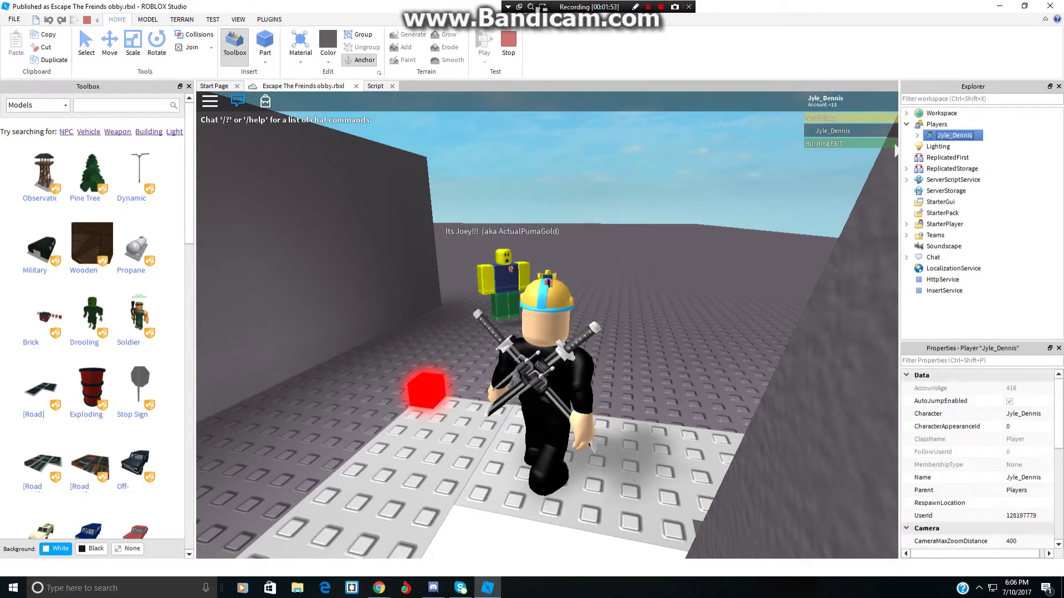
{"action": "scroll", "coordinate": [950, 502], "scroll_direction": "down", "scroll_amount": 1}
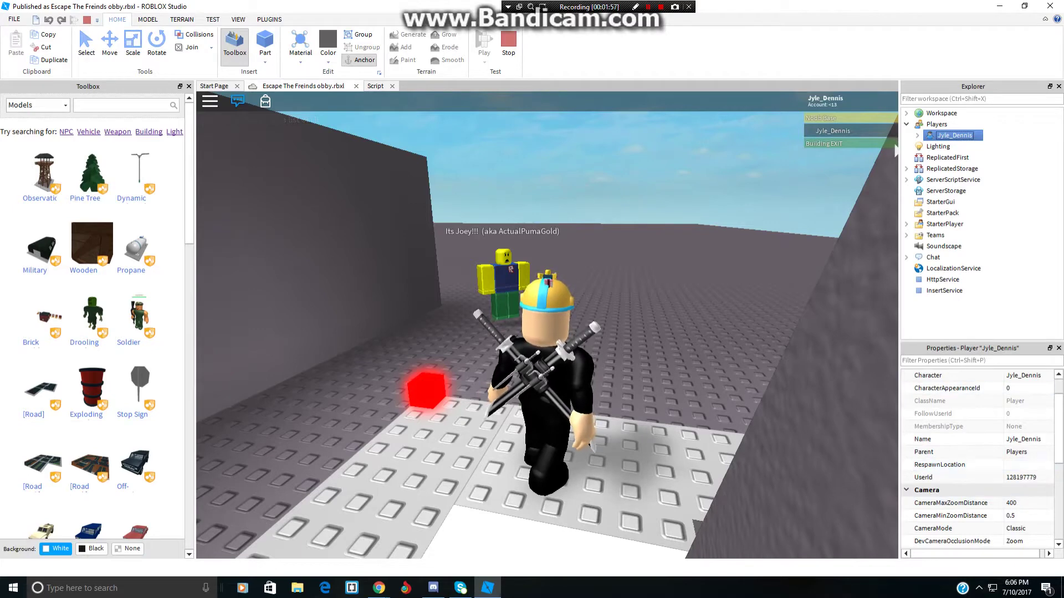
{"action": "scroll", "coordinate": [975, 457], "scroll_direction": "up", "scroll_amount": 1}
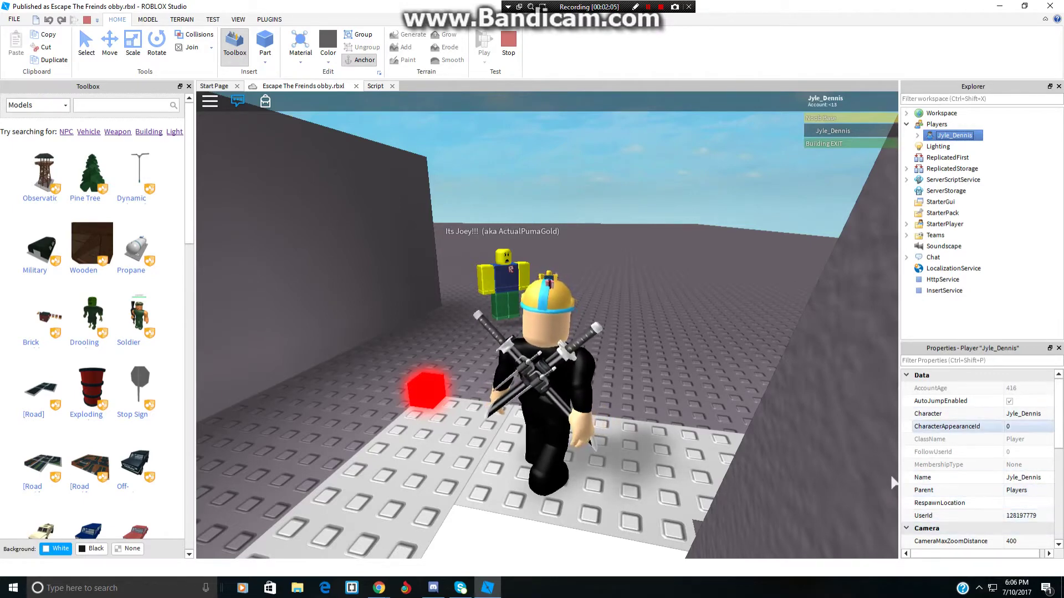
{"action": "left_click", "coordinate": [1015, 427]}
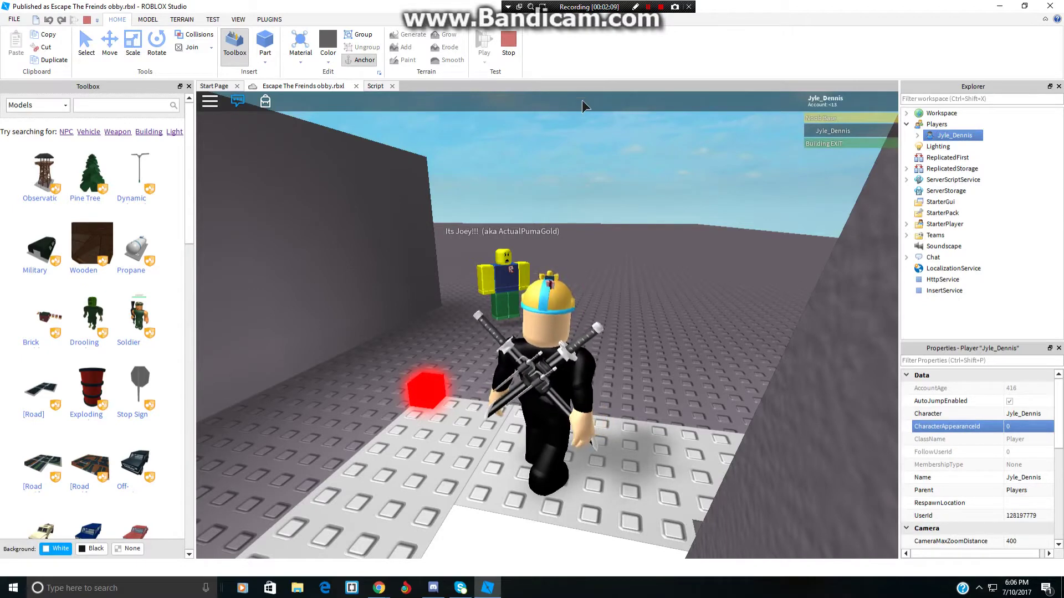
Step: Switch to Chrome and copy the user ID from the friend's Roblox profile address
{"action": "left_click", "coordinate": [379, 589]}
{"action": "left_click", "coordinate": [322, 540]}
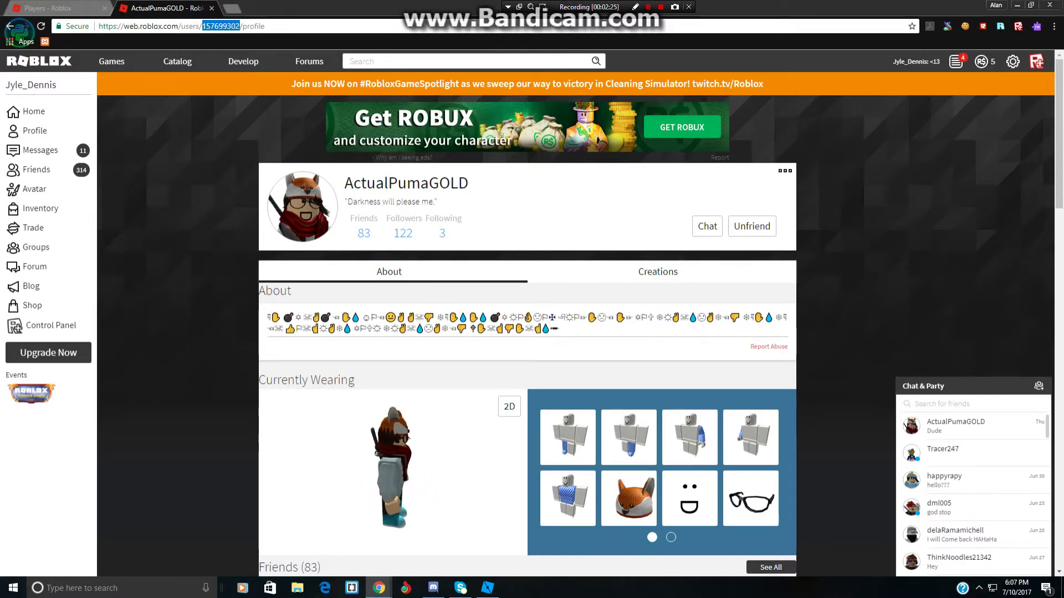
{"action": "right_click", "coordinate": [230, 26]}
{"action": "left_click", "coordinate": [255, 52]}
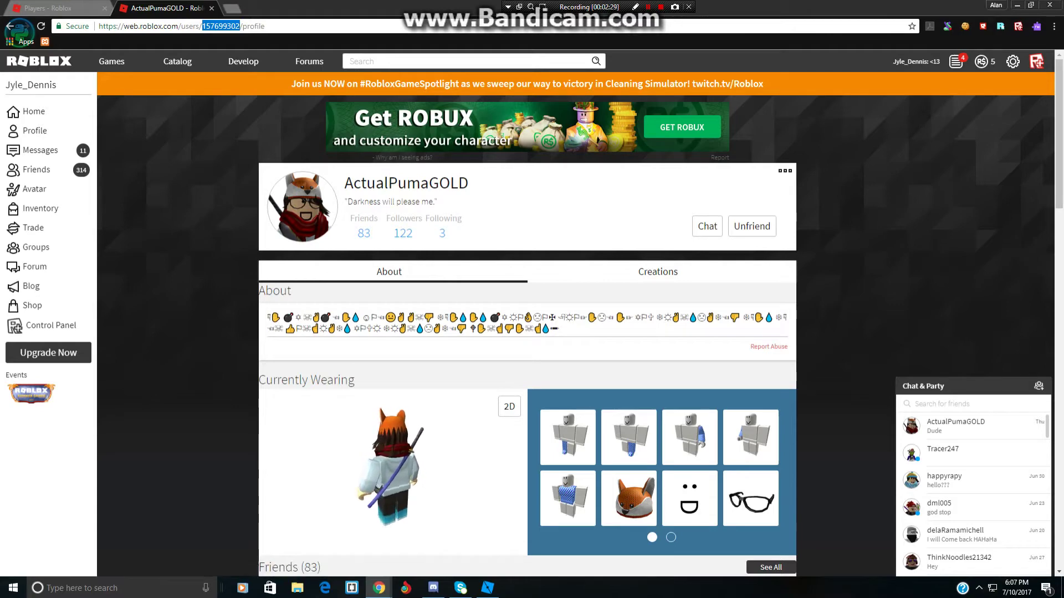
Step: Switch back to Roblox Studio and set the local player's CharacterAppearanceId to the copied user ID
{"action": "mouse_move", "coordinate": [488, 587]}
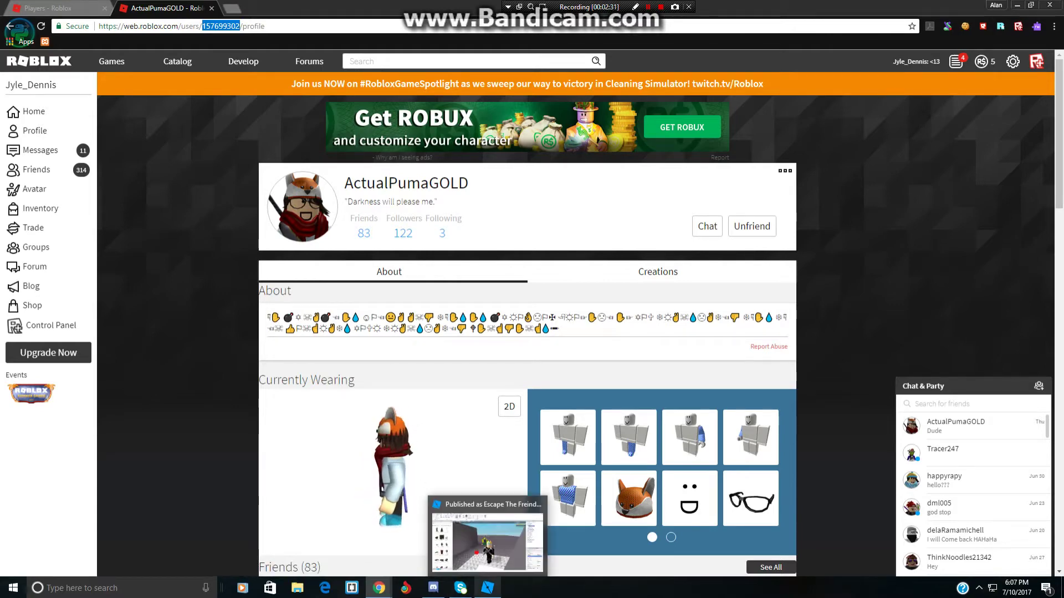
{"action": "left_click", "coordinate": [488, 540]}
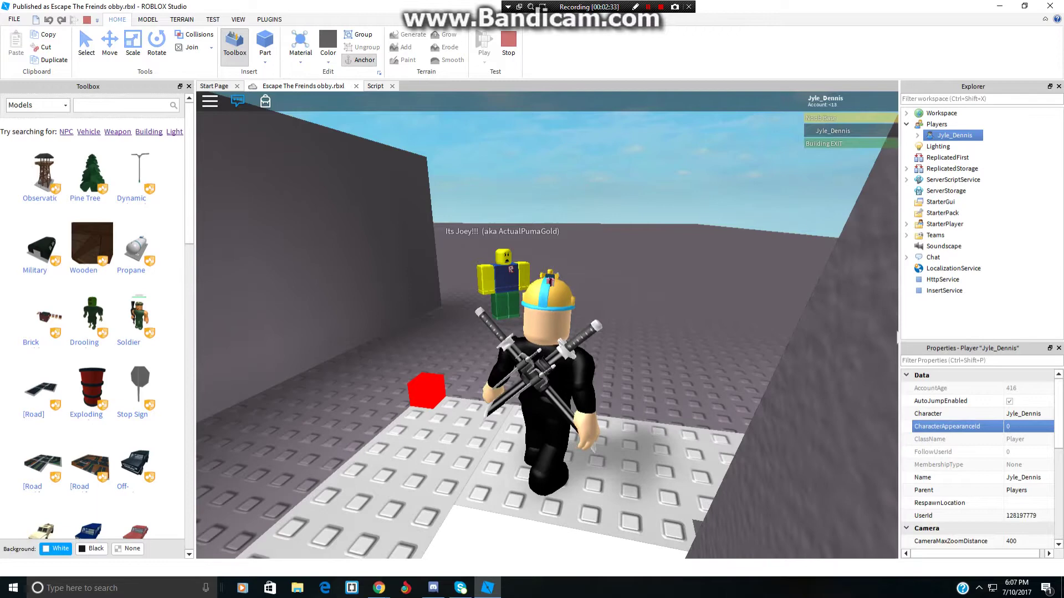
{"action": "left_click", "coordinate": [1024, 426]}
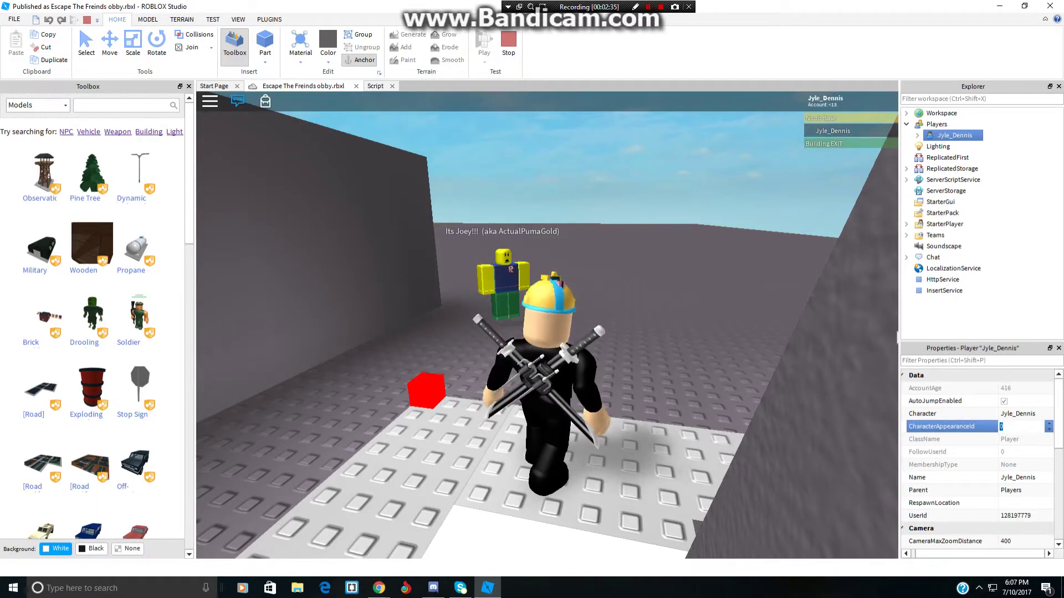
{"action": "type", "text": "157699302"}
Step: Reset the character in the play test and view the respawned avatar from the front and back
{"action": "left_click", "coordinate": [484, 267]}
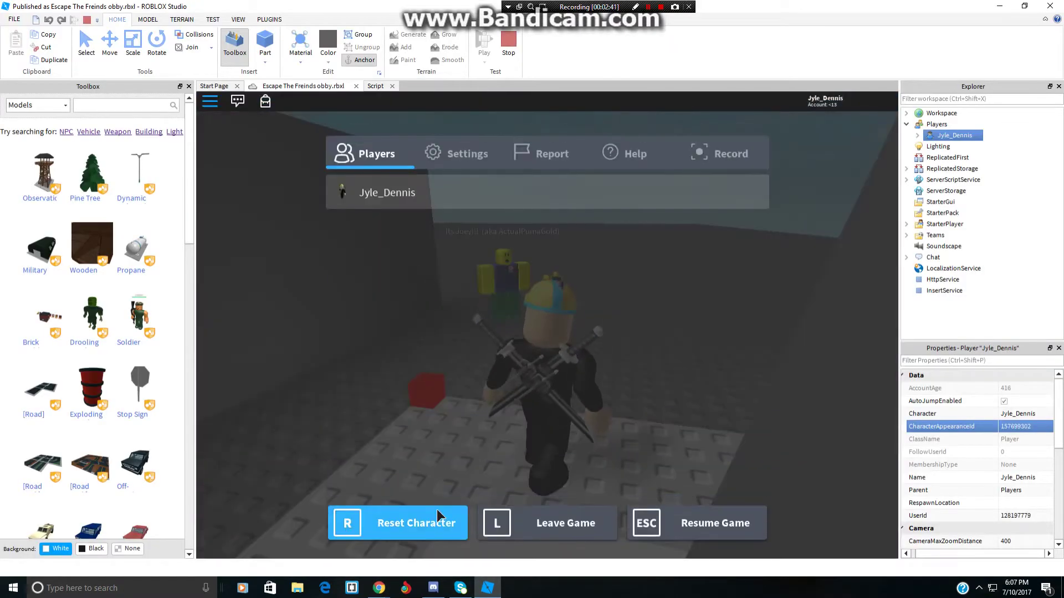
{"action": "left_click", "coordinate": [437, 509]}
{"action": "left_click", "coordinate": [503, 285]}
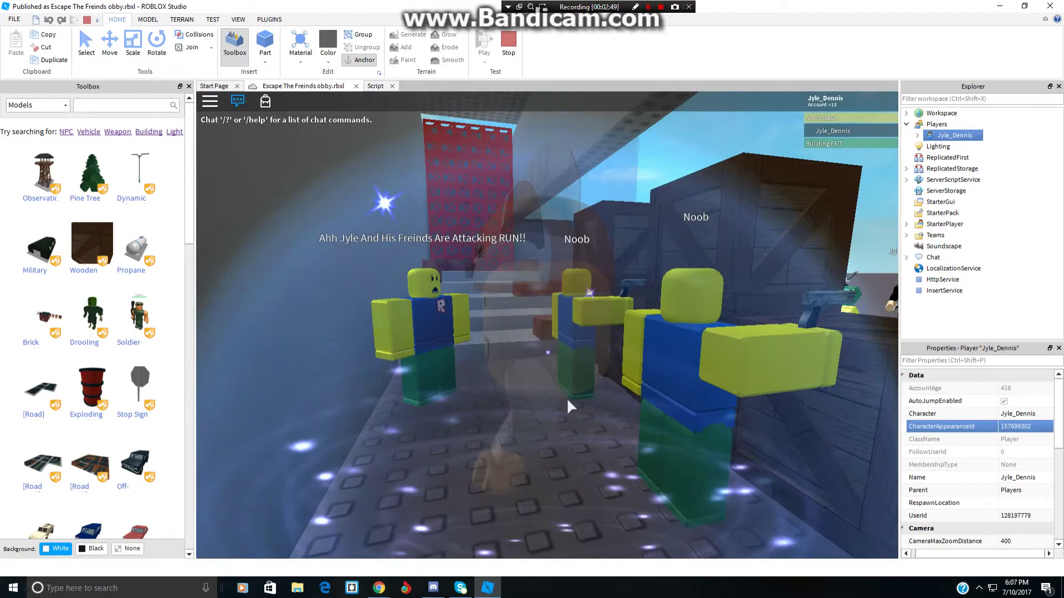
{"action": "key", "text": "s"}
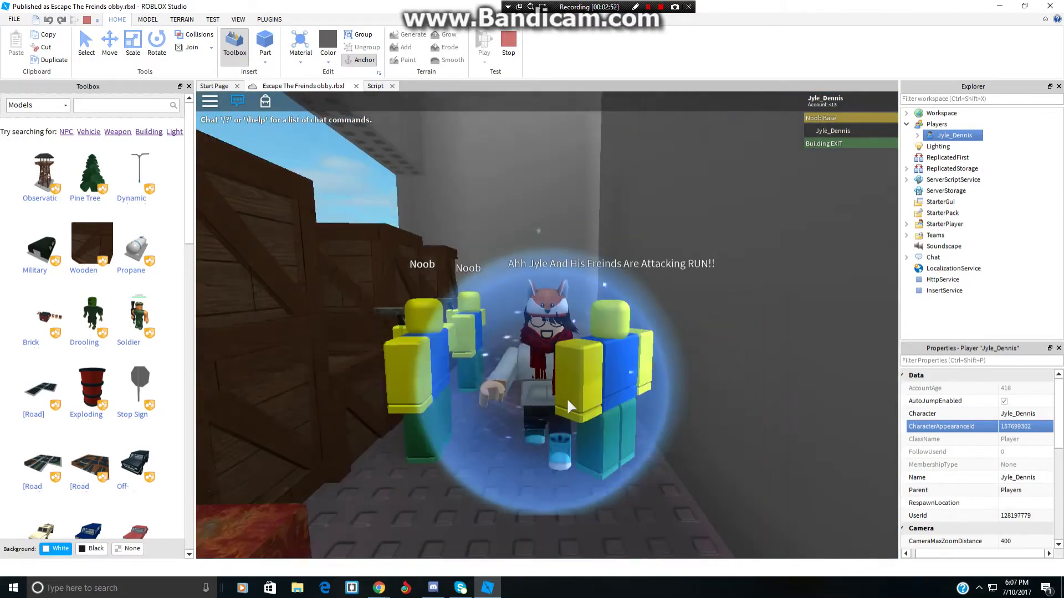
{"action": "key", "text": "s"}
{"action": "right_click_drag", "start_coordinate": [574, 401], "coordinate": [559, 400]}
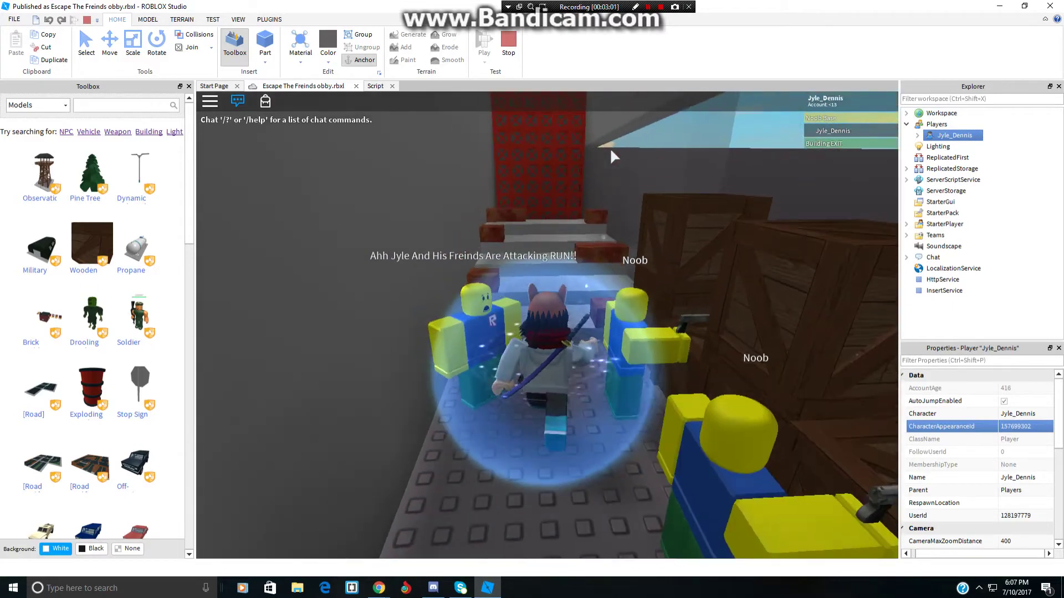
Step: Take the avatar up the steps, over the red truss wall and across the helipad, then stand it near the noob character facing the camera
{"action": "key", "text": "w"}
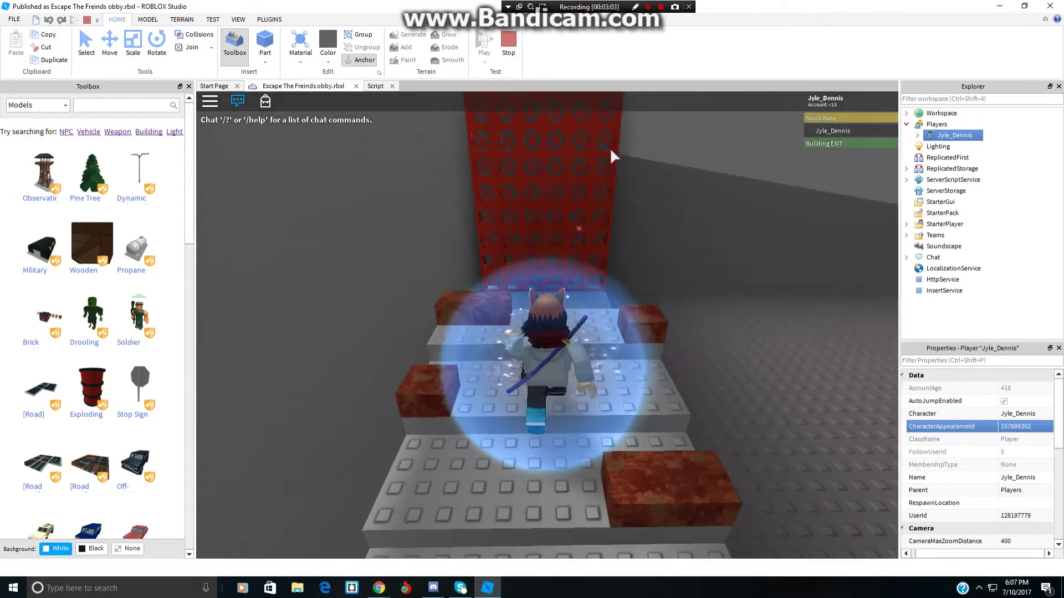
{"action": "key", "text": "w"}
{"action": "key", "text": "w"}
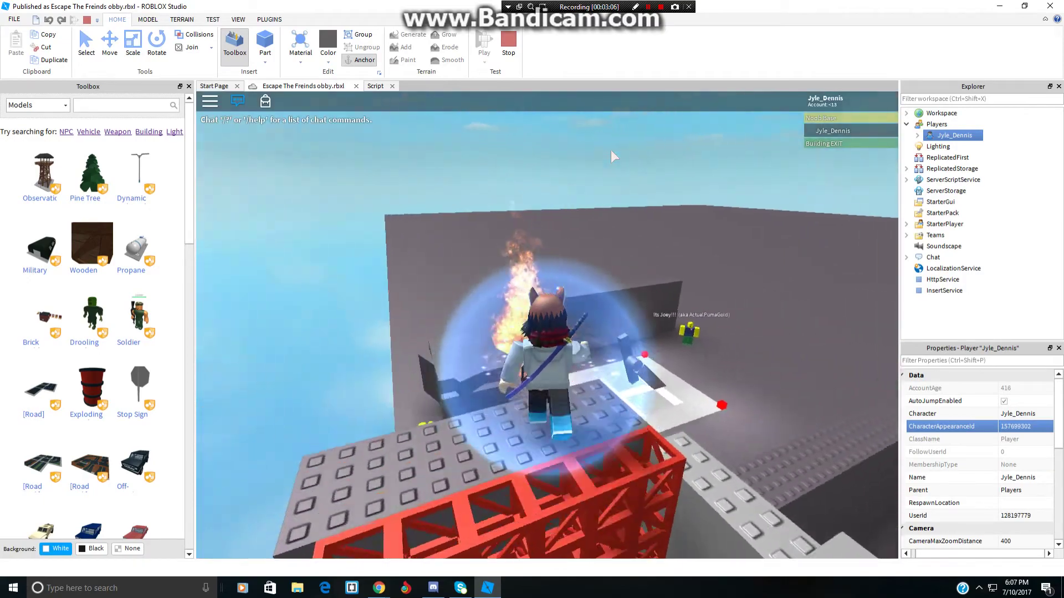
{"action": "key", "text": "w"}
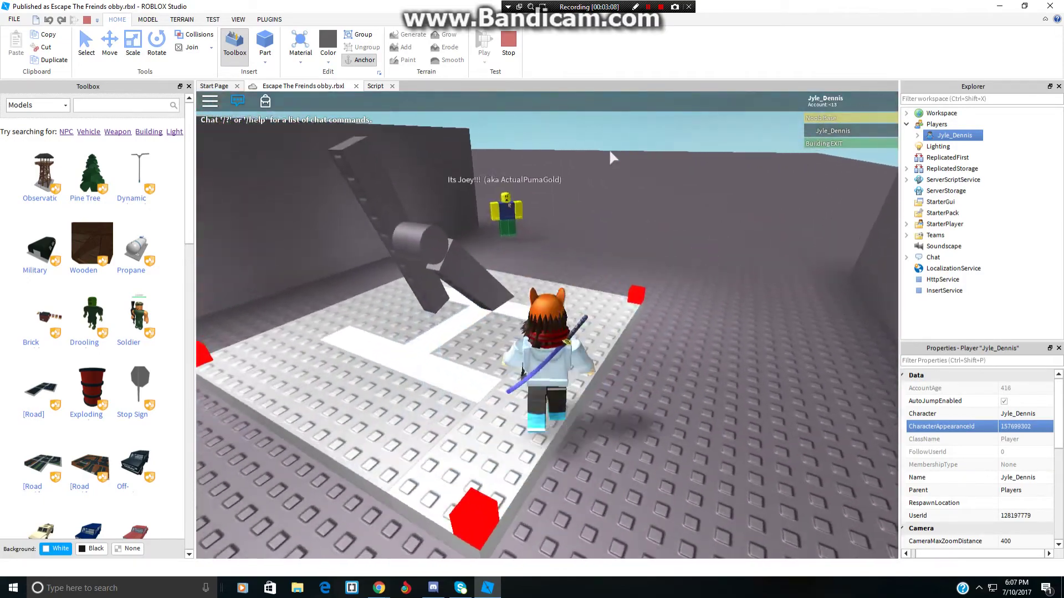
{"action": "right_click_drag", "start_coordinate": [609, 151], "coordinate": [610, 151]}
{"action": "key", "text": "s"}
{"action": "key", "text": "s"}
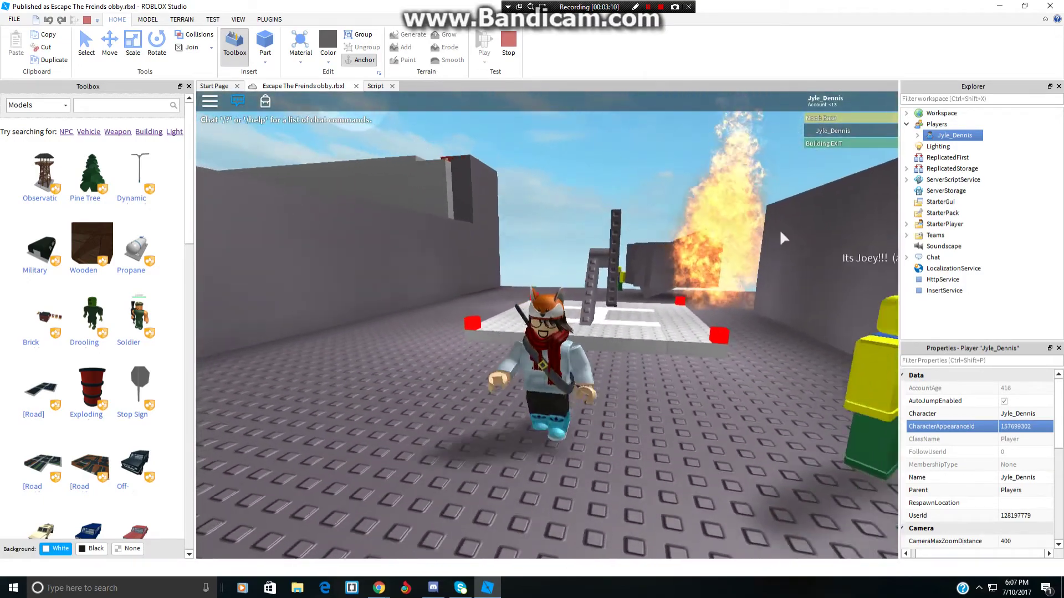
{"action": "right_click_drag", "start_coordinate": [779, 228], "coordinate": [779, 228]}
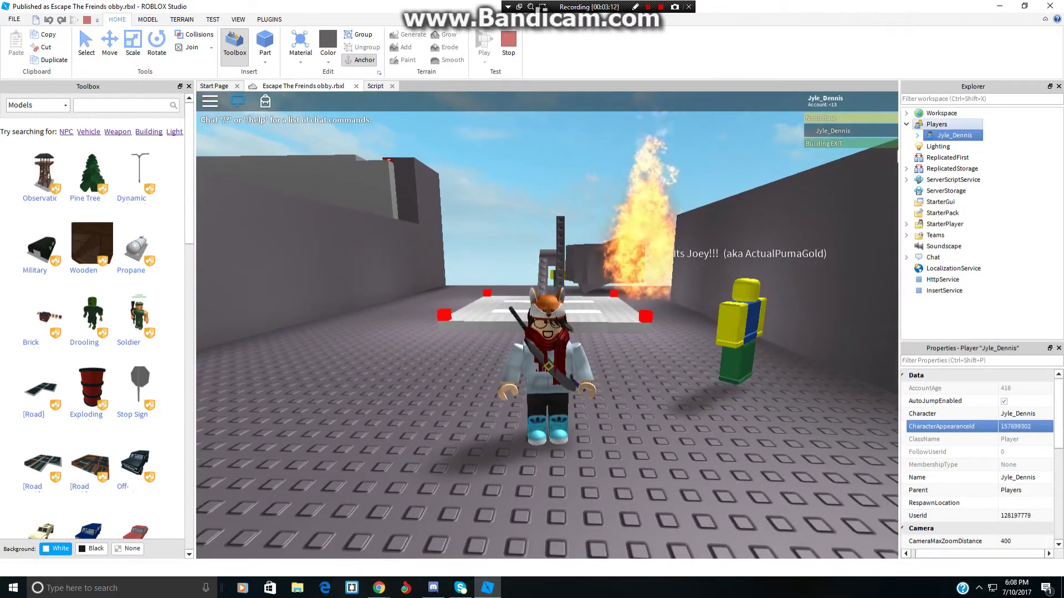
Step: Expand Workspace, look through its contents, and select the local player's character model
{"action": "left_click", "coordinate": [941, 113]}
{"action": "left_click", "coordinate": [906, 113]}
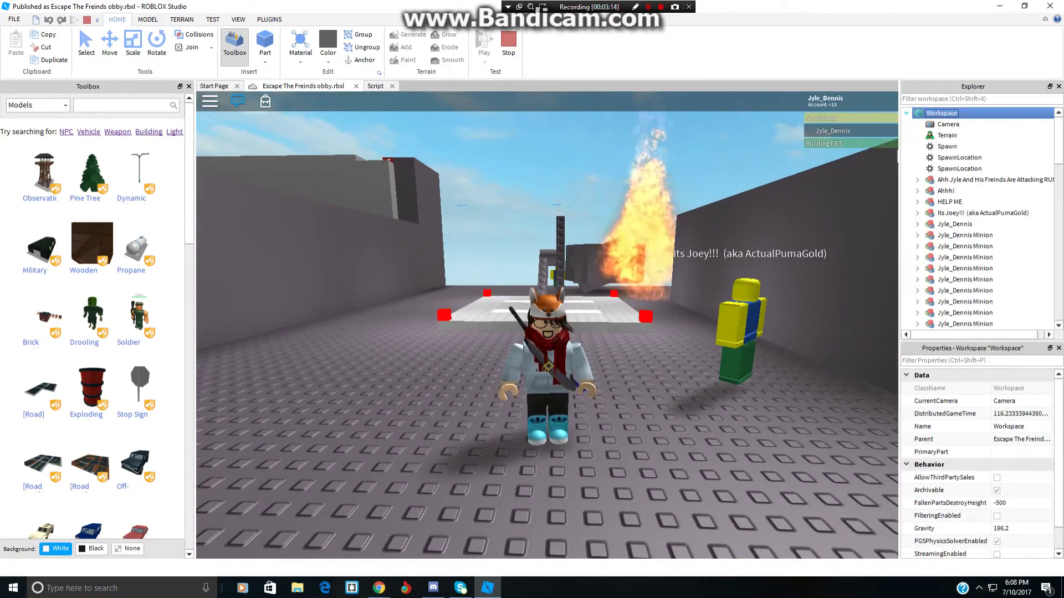
{"action": "scroll", "coordinate": [975, 221], "scroll_direction": "down", "scroll_amount": 6}
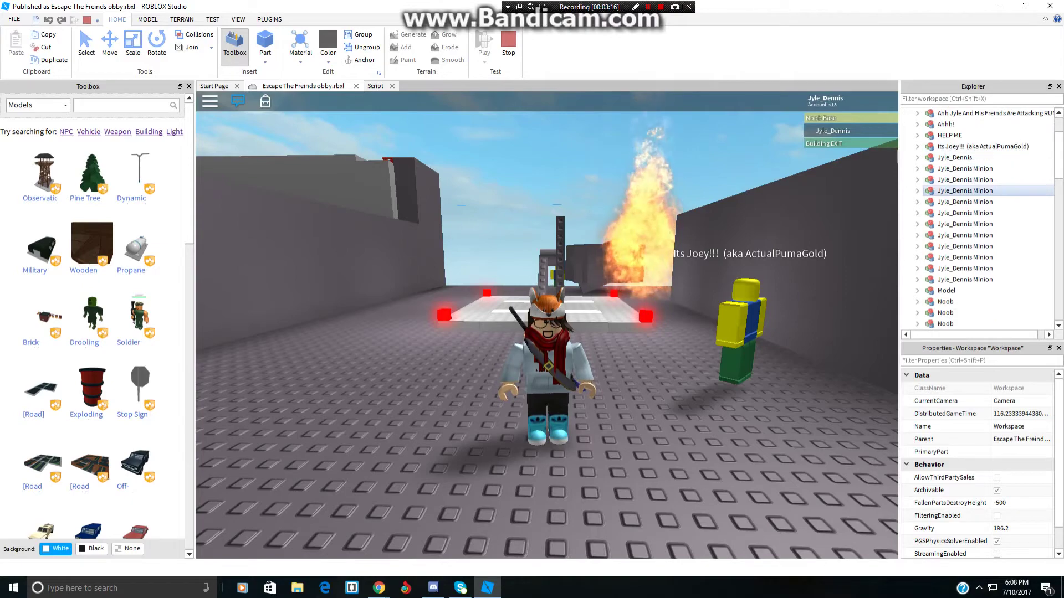
{"action": "scroll", "coordinate": [975, 223], "scroll_direction": "up", "scroll_amount": 5}
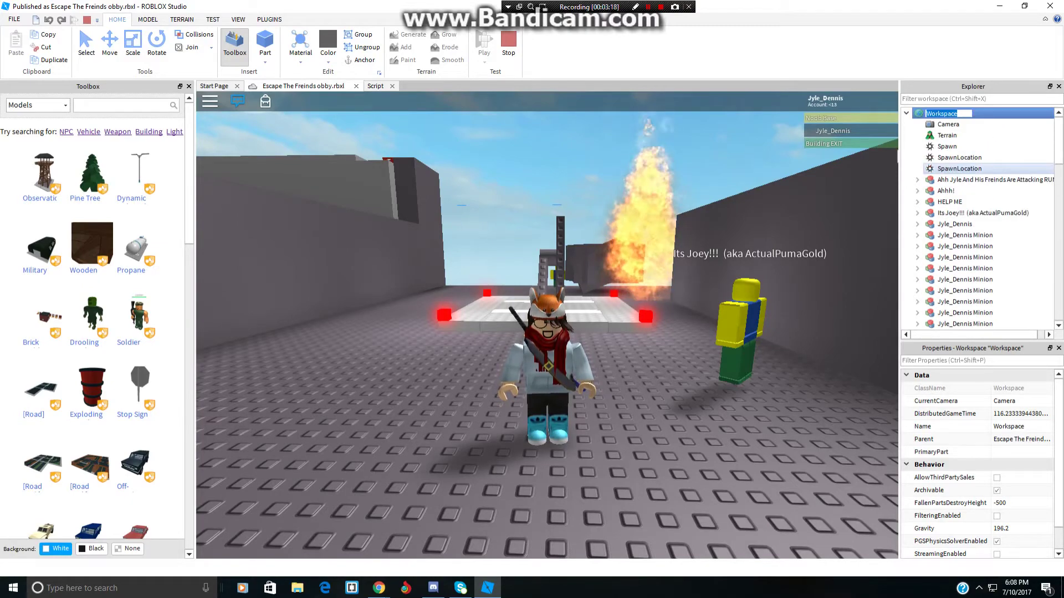
{"action": "left_click", "coordinate": [954, 223]}
Step: Walk the avatar around the open studded floor to check the selected model's outline
{"action": "right_click_drag", "start_coordinate": [752, 282], "coordinate": [752, 281]}
{"action": "key", "text": "w"}
{"action": "key", "text": "a"}
{"action": "key", "text": "s"}
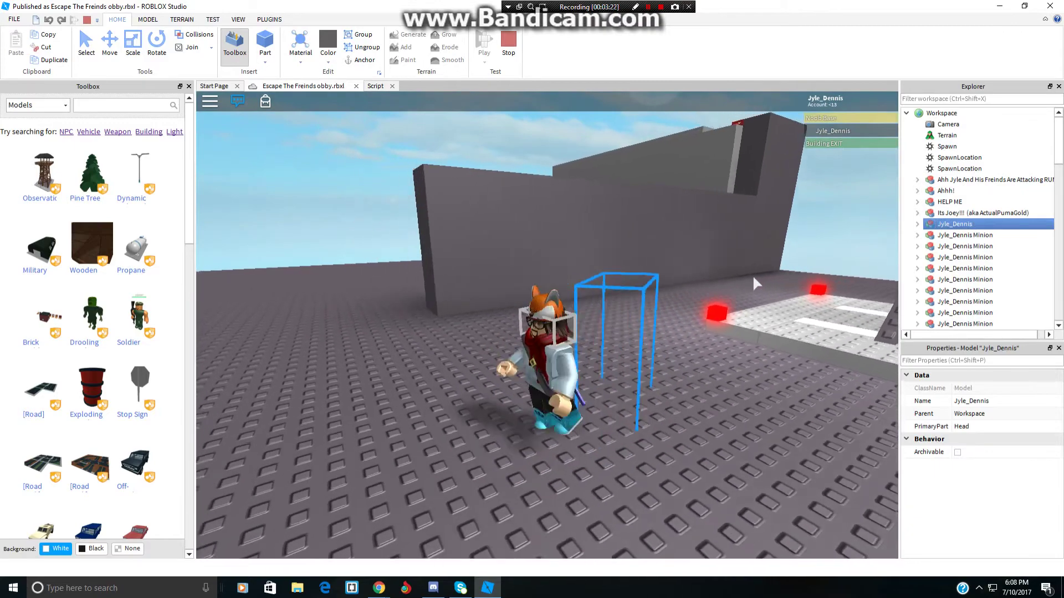
{"action": "key", "text": "d"}
{"action": "key", "text": "a"}
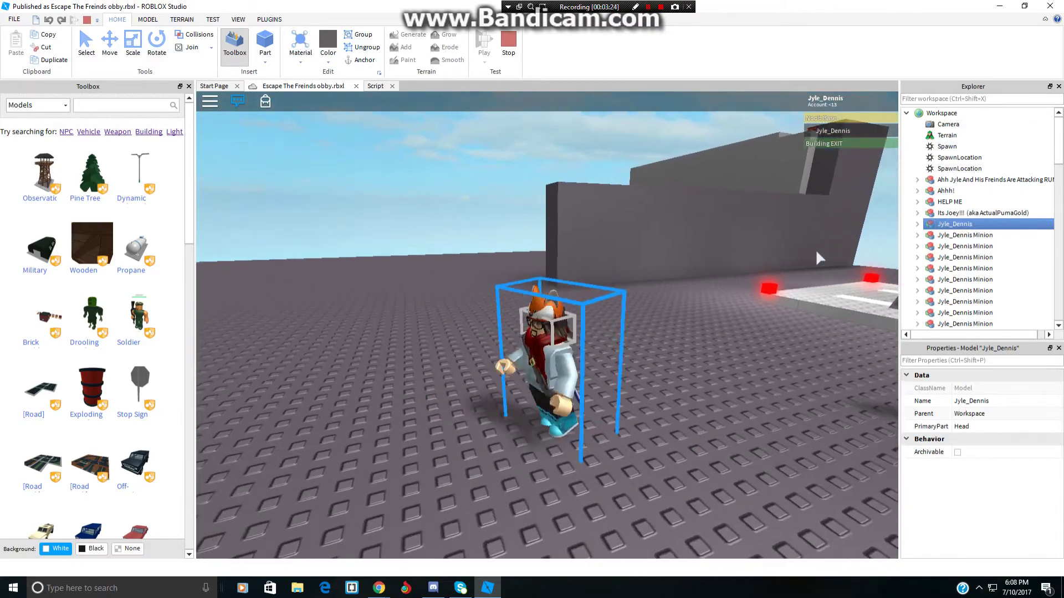
{"action": "key", "text": "w"}
{"action": "key", "text": "d"}
Step: Copy the local player's character model from Workspace and stop the play test
{"action": "scroll", "coordinate": [964, 213], "scroll_direction": "down", "scroll_amount": 4}
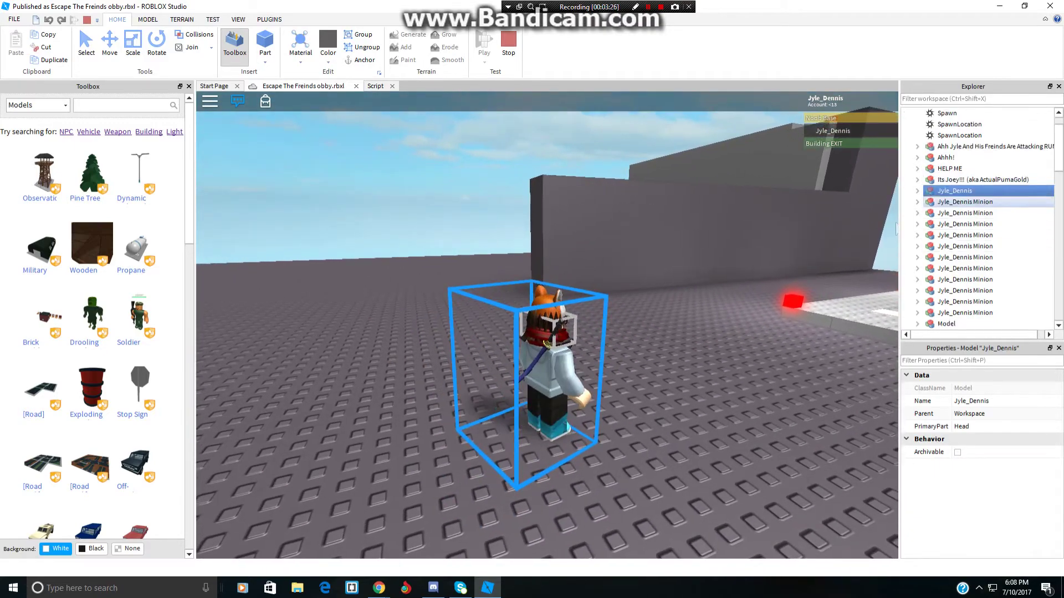
{"action": "scroll", "coordinate": [964, 299], "scroll_direction": "up", "scroll_amount": 4}
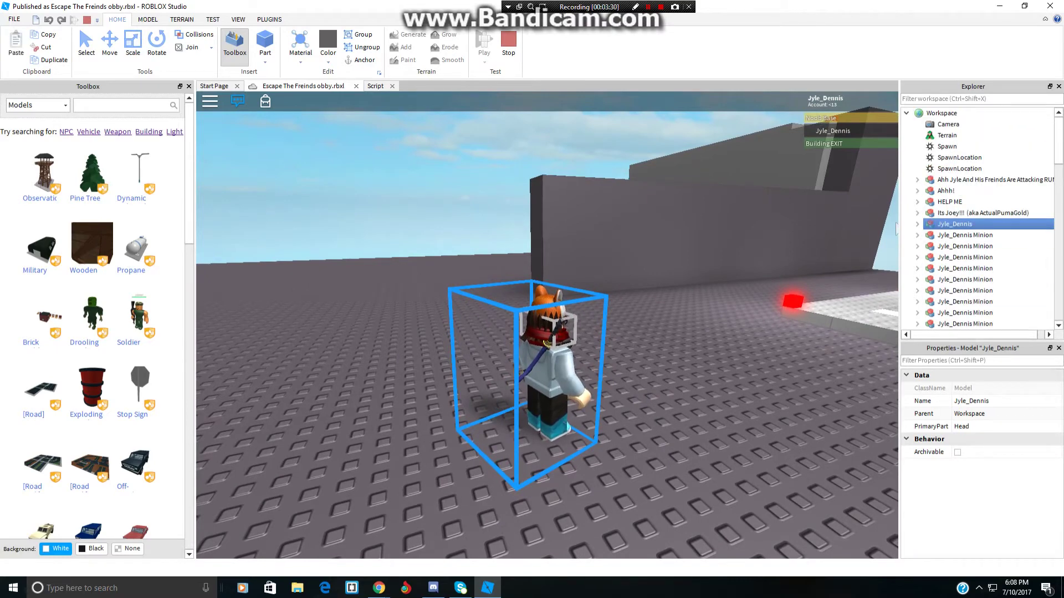
{"action": "key", "text": "shift+F5"}
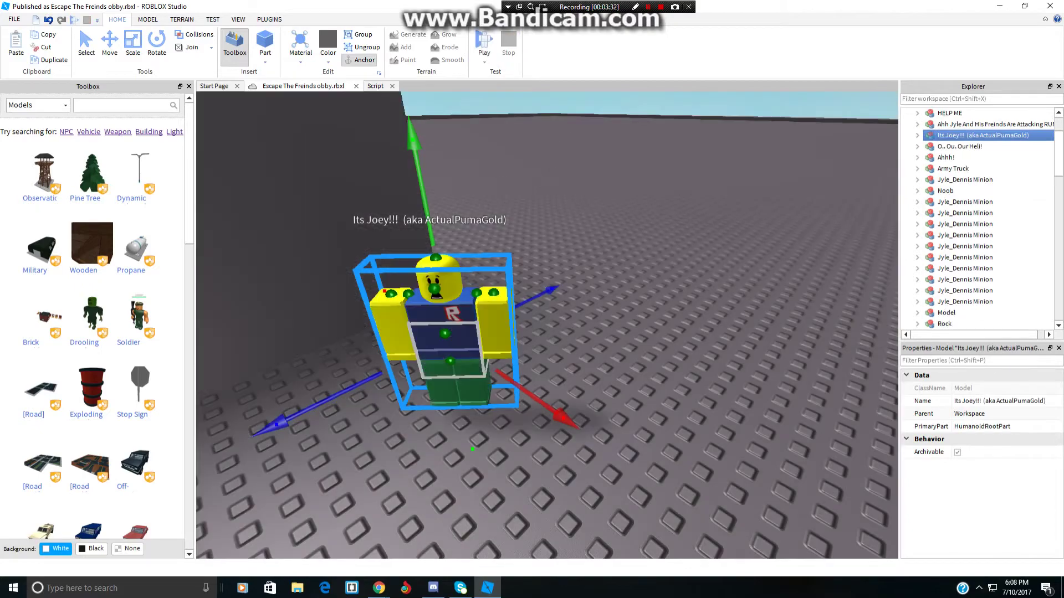
Step: Paste the copied character model into the level above the noob character
{"action": "right_click_drag", "start_coordinate": [554, 333], "coordinate": [620, 349]}
{"action": "left_click", "coordinate": [570, 324]}
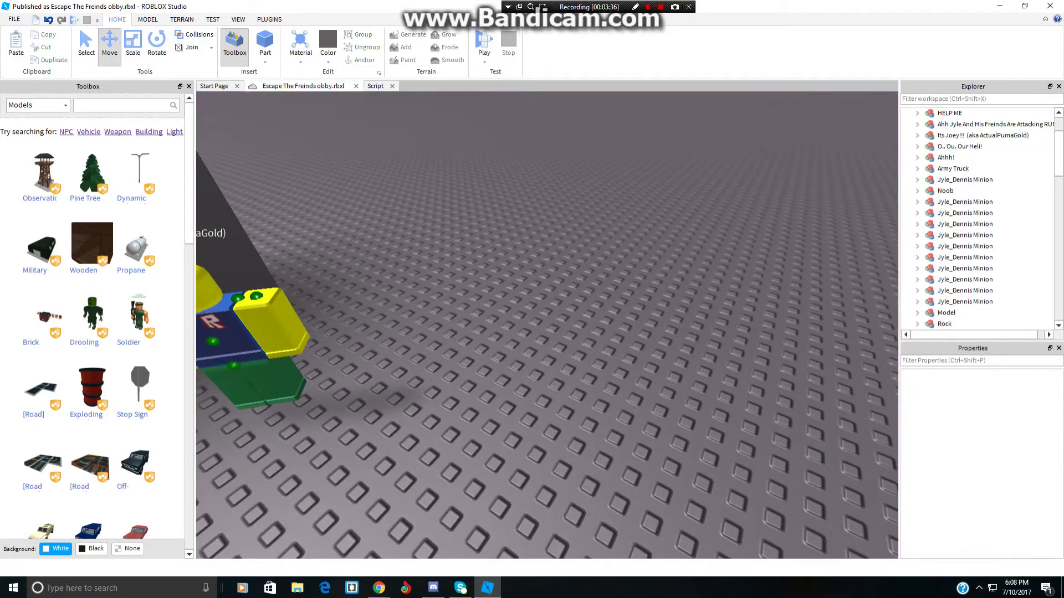
{"action": "key", "text": "ctrl+z"}
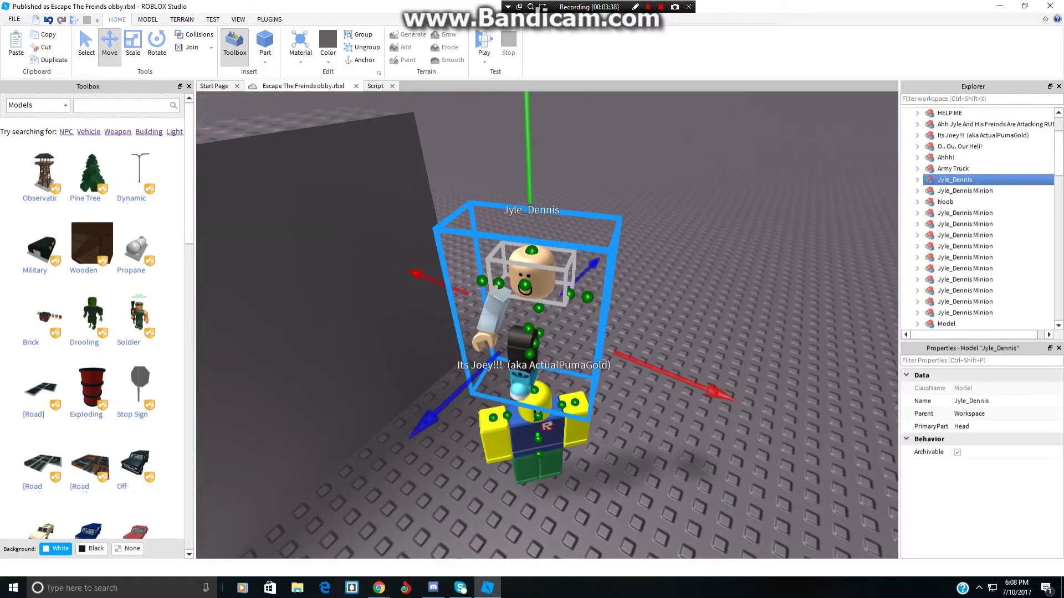
Step: Select the whole pasted character model and rename it with the friend's username
{"action": "left_click", "coordinate": [86, 46]}
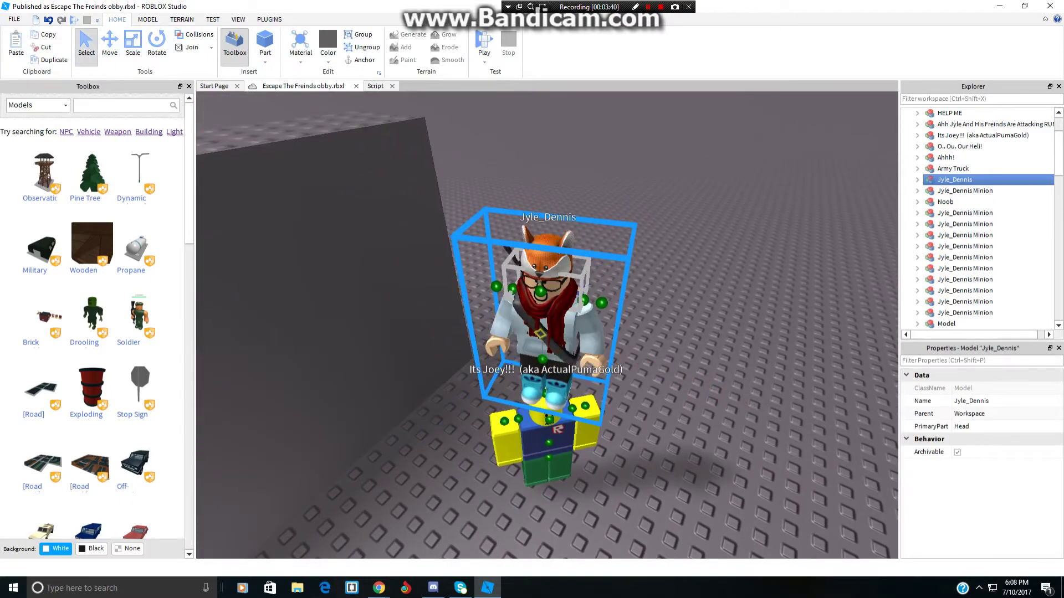
{"action": "left_click_drag", "start_coordinate": [539, 279], "coordinate": [586, 316]}
{"action": "left_click", "coordinate": [544, 266]}
{"action": "scroll", "coordinate": [992, 201], "scroll_direction": "up", "scroll_amount": 7}
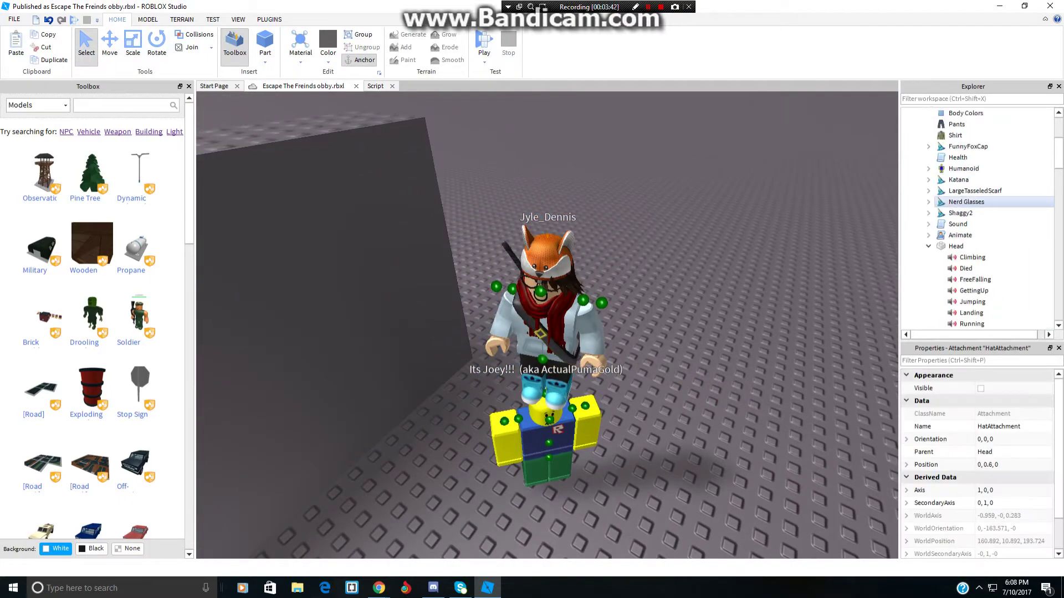
{"action": "left_click", "coordinate": [918, 246]}
{"action": "left_click", "coordinate": [954, 246]}
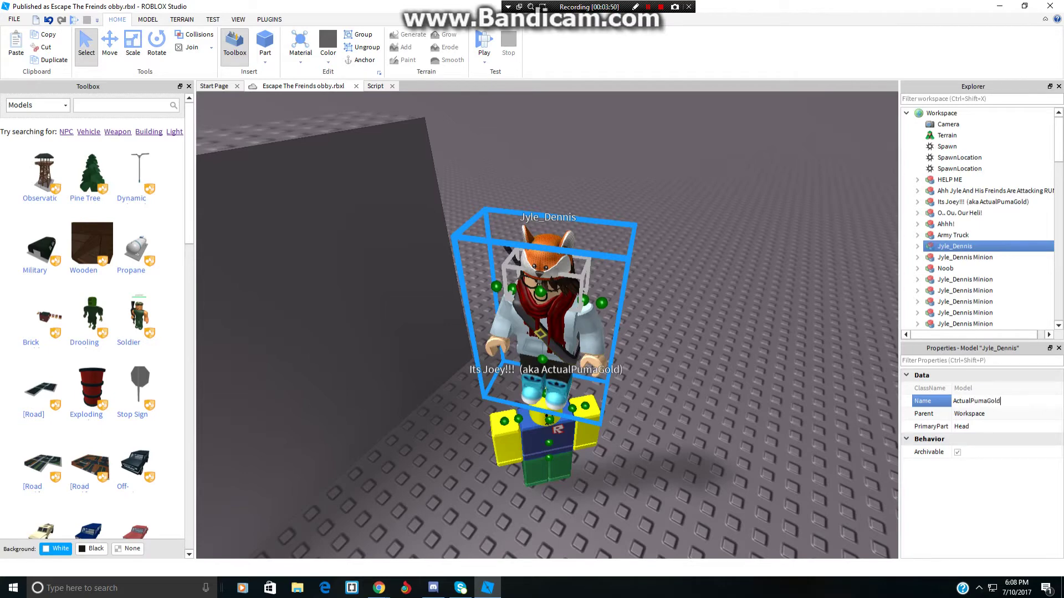
{"action": "left_click", "coordinate": [693, 310]}
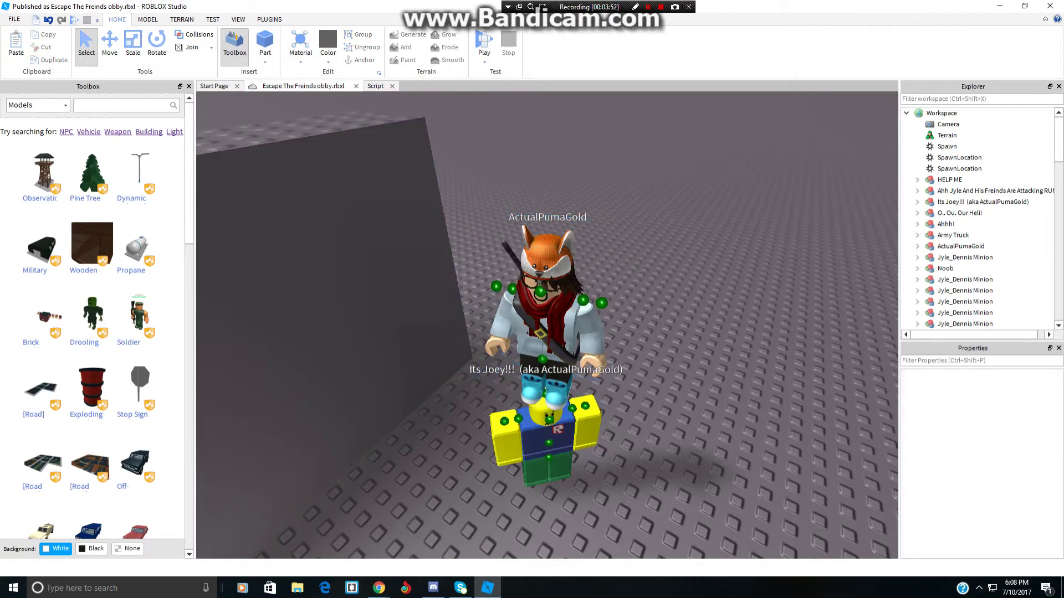
Step: Switch to Chrome, close the untitled tab, and go to the Players page for another player's user ID
{"action": "mouse_move", "coordinate": [379, 587]}
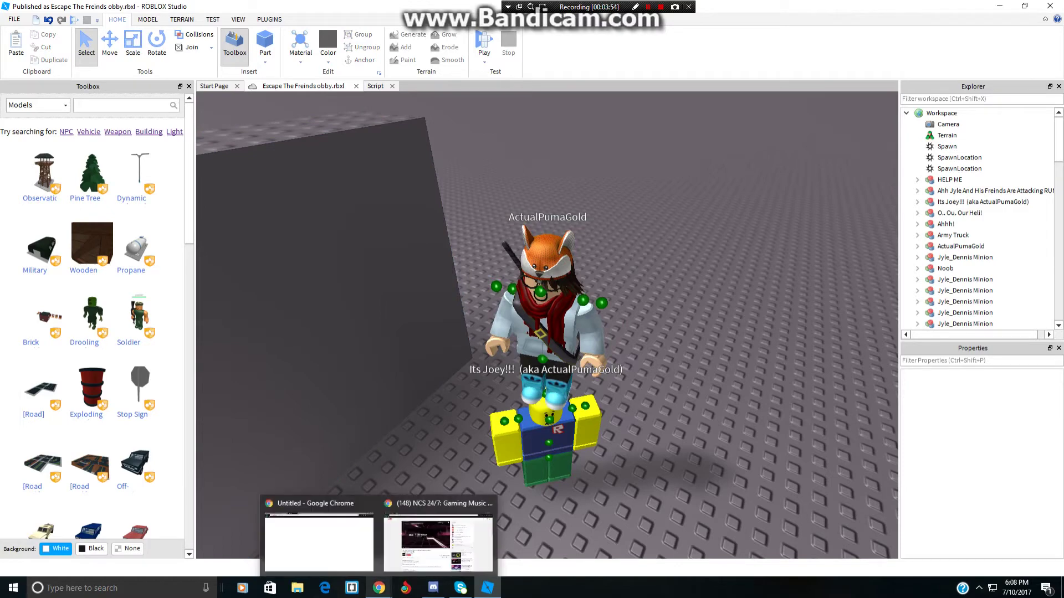
{"action": "left_click", "coordinate": [318, 540]}
{"action": "left_click", "coordinate": [318, 8]}
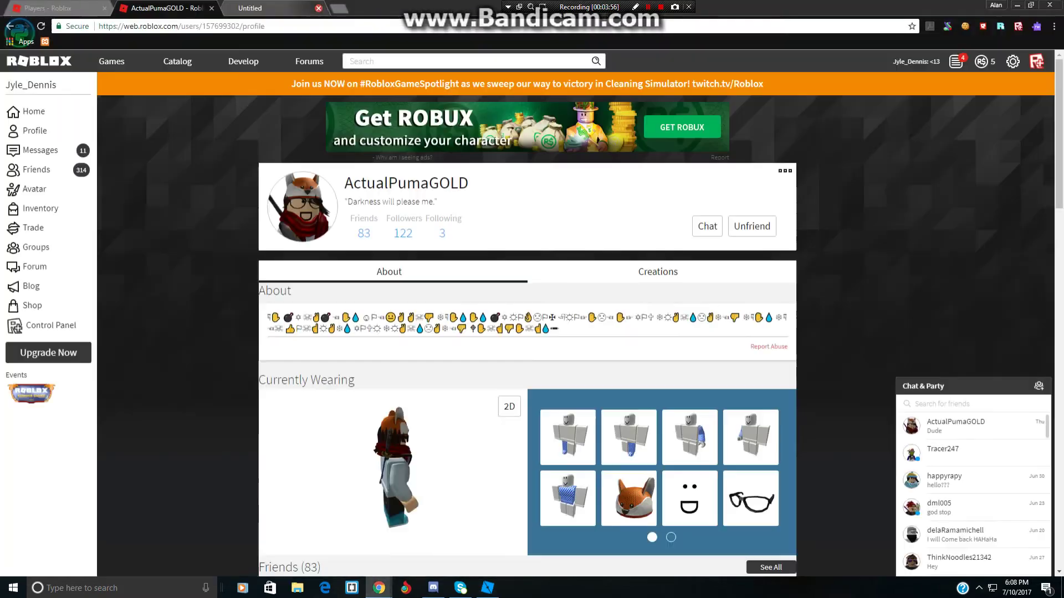
{"action": "left_click", "coordinate": [59, 7]}
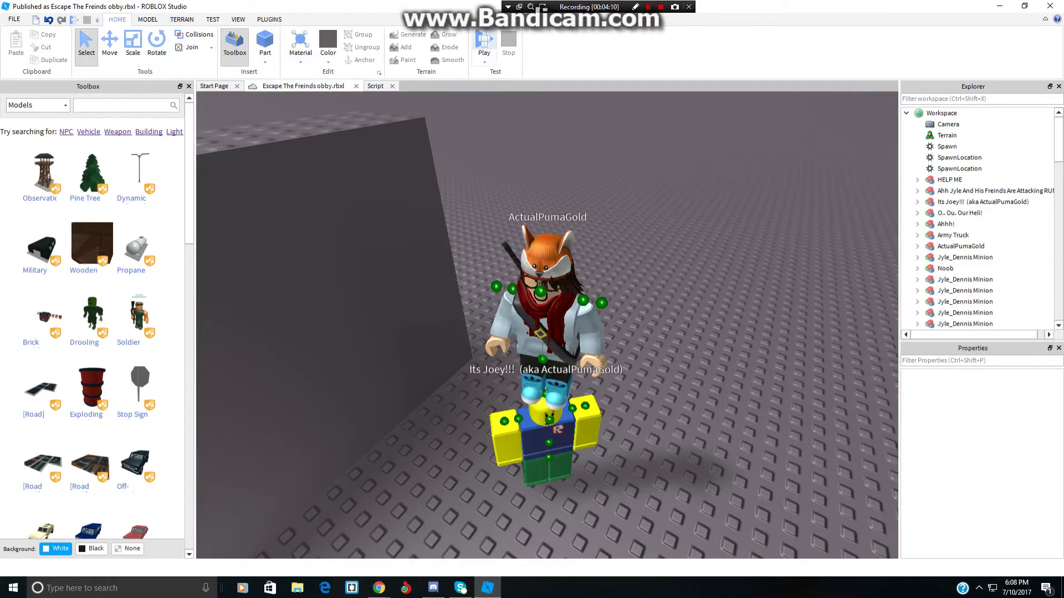
Step: Start a new play test in Roblox Studio and set the local player's CharacterAppearanceId to the other player's ID
{"action": "left_click", "coordinate": [484, 39]}
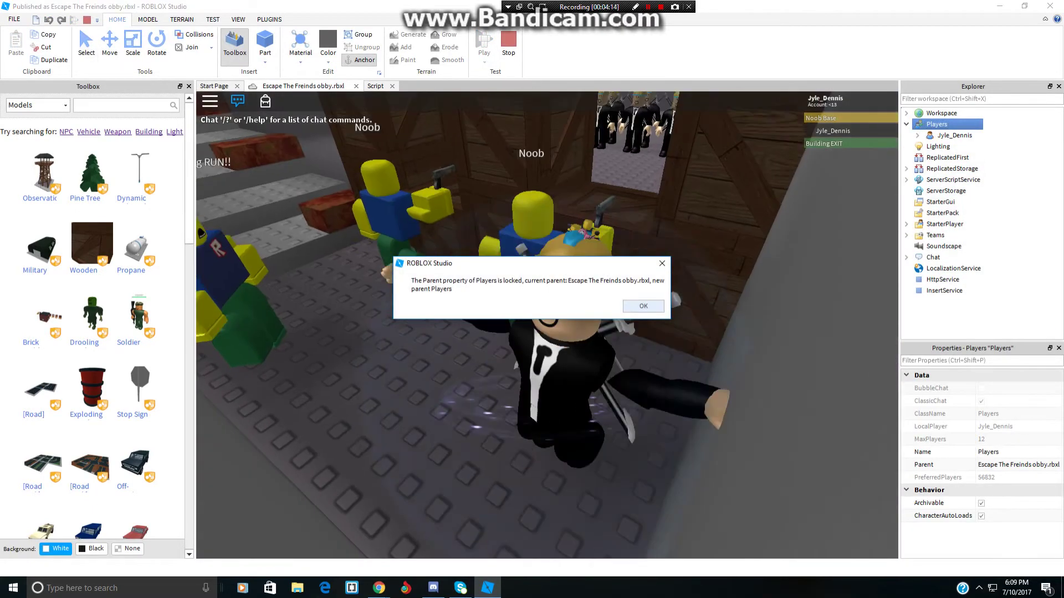
{"action": "left_click", "coordinate": [662, 263]}
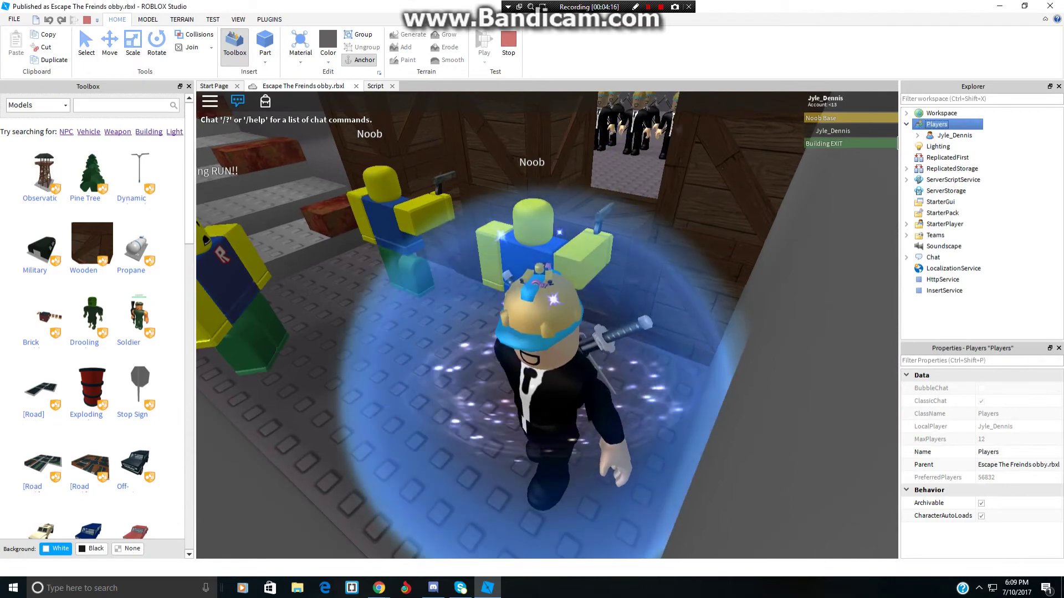
{"action": "left_click", "coordinate": [954, 135]}
{"action": "left_click", "coordinate": [1023, 414]}
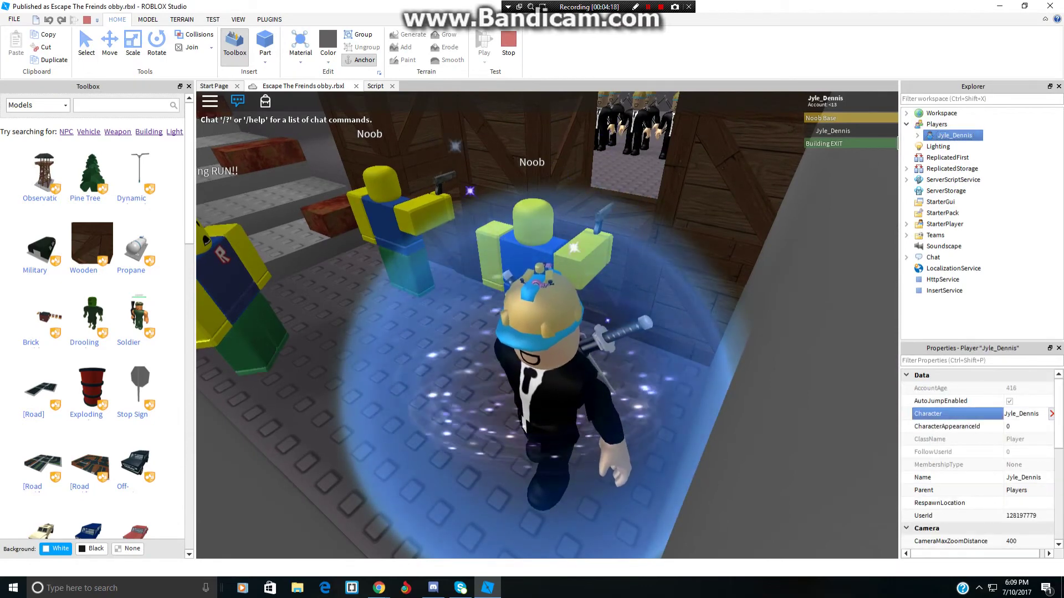
{"action": "left_click", "coordinate": [1023, 426]}
{"action": "type", "text": "866238831"}
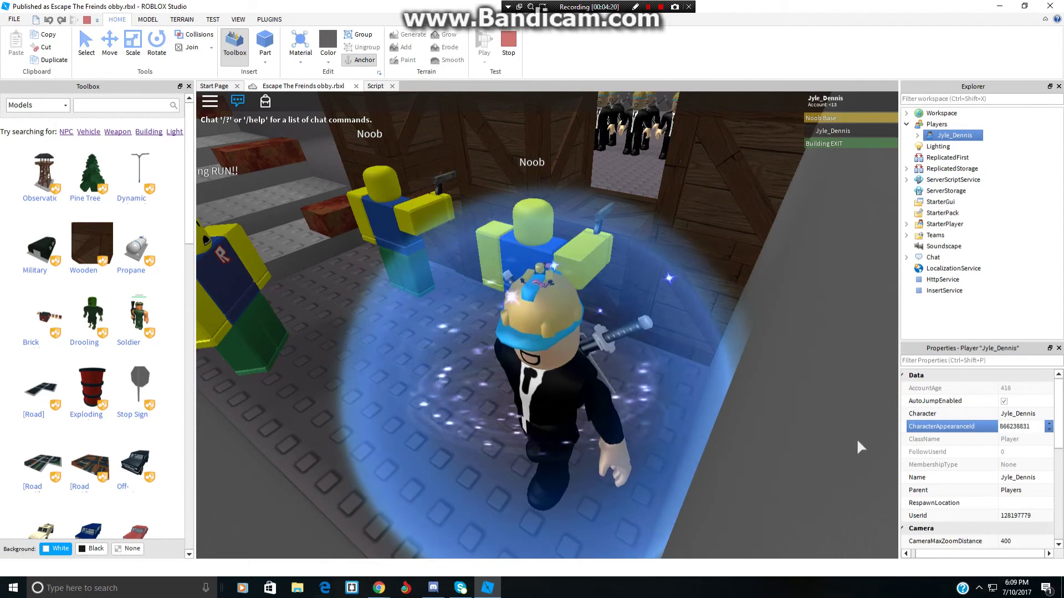
Step: Apply the other player's ID as the local player's CharacterAppearanceId and reset the character to load that avatar
{"action": "key", "text": "Return"}
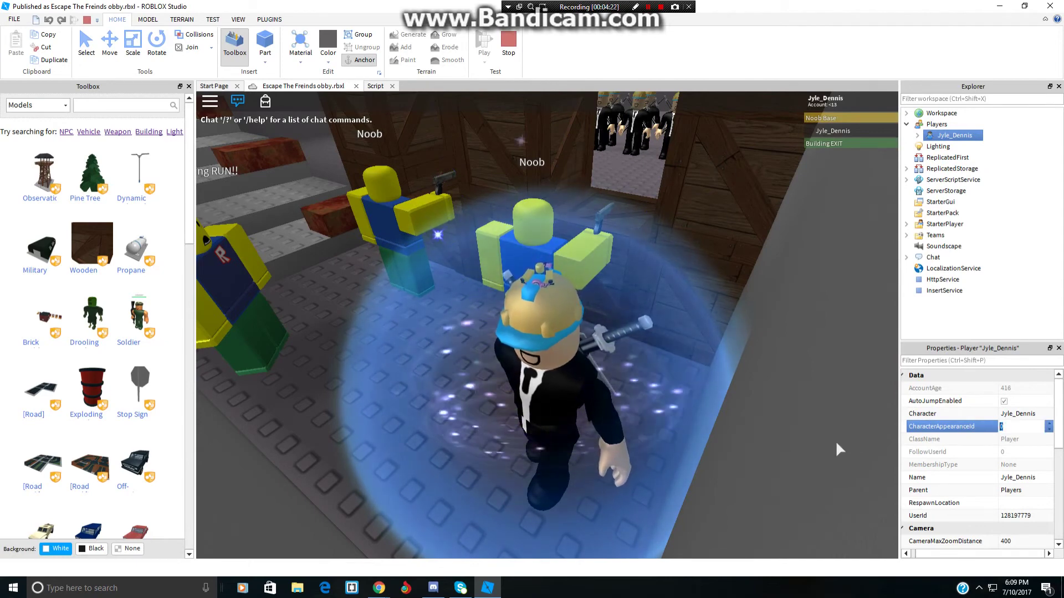
{"action": "key", "text": "Escape"}
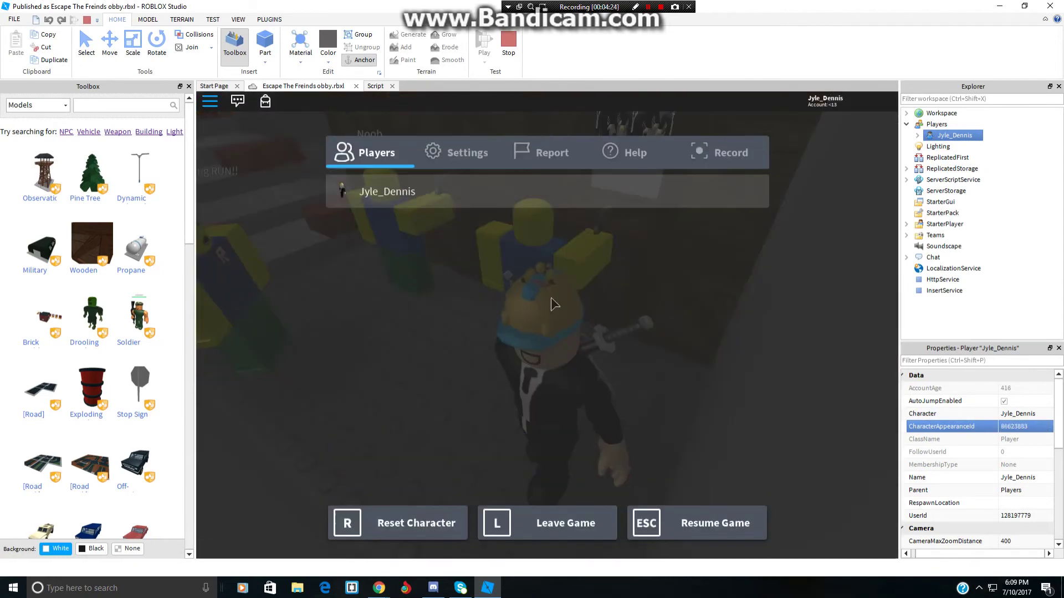
{"action": "left_click", "coordinate": [433, 527]}
{"action": "left_click", "coordinate": [507, 291]}
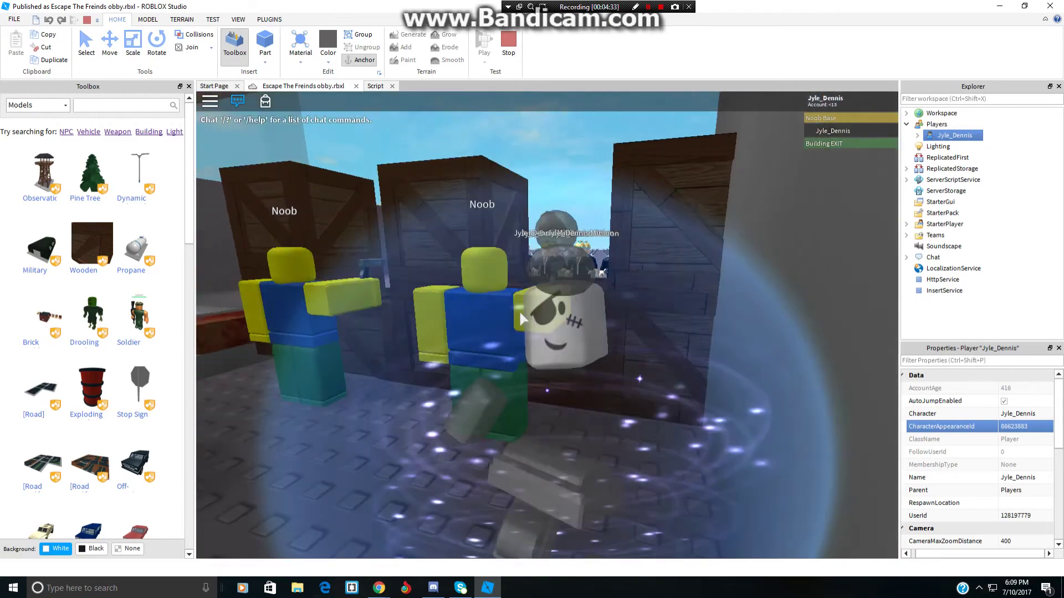
Step: Walk the respawned character up the studded steps and climb to the top of the red truss
{"action": "right_click_drag", "start_coordinate": [520, 312], "coordinate": [520, 312]}
{"action": "key", "text": "w"}
{"action": "key", "text": "w"}
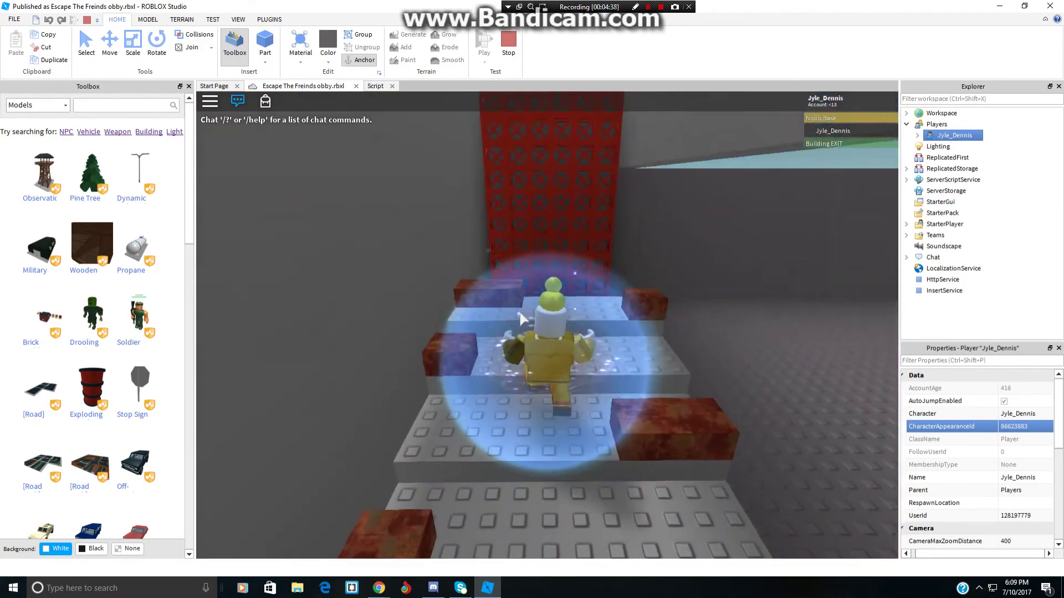
{"action": "key", "text": "w"}
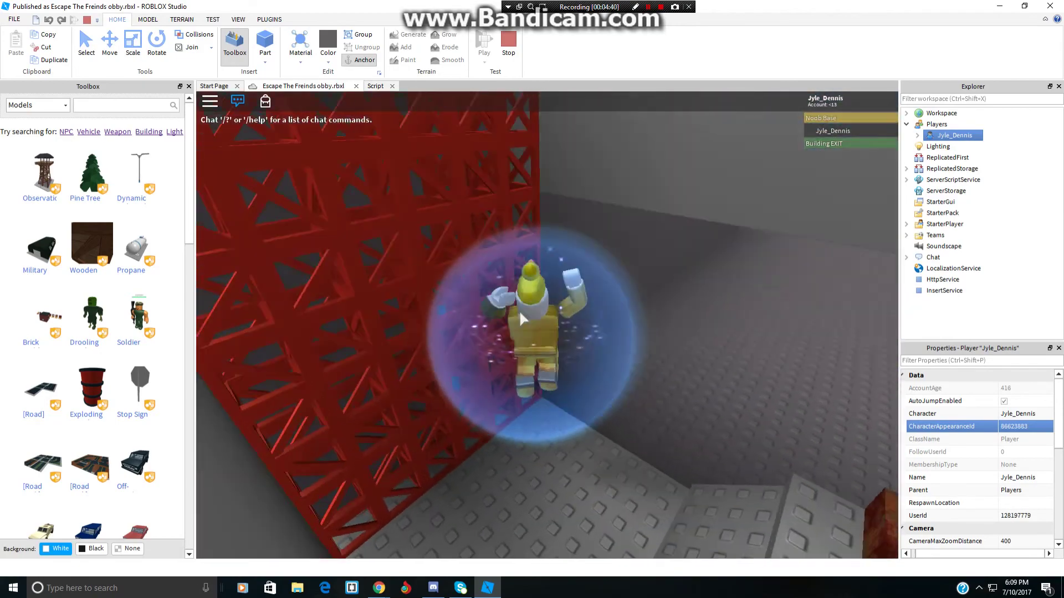
{"action": "key", "text": "w"}
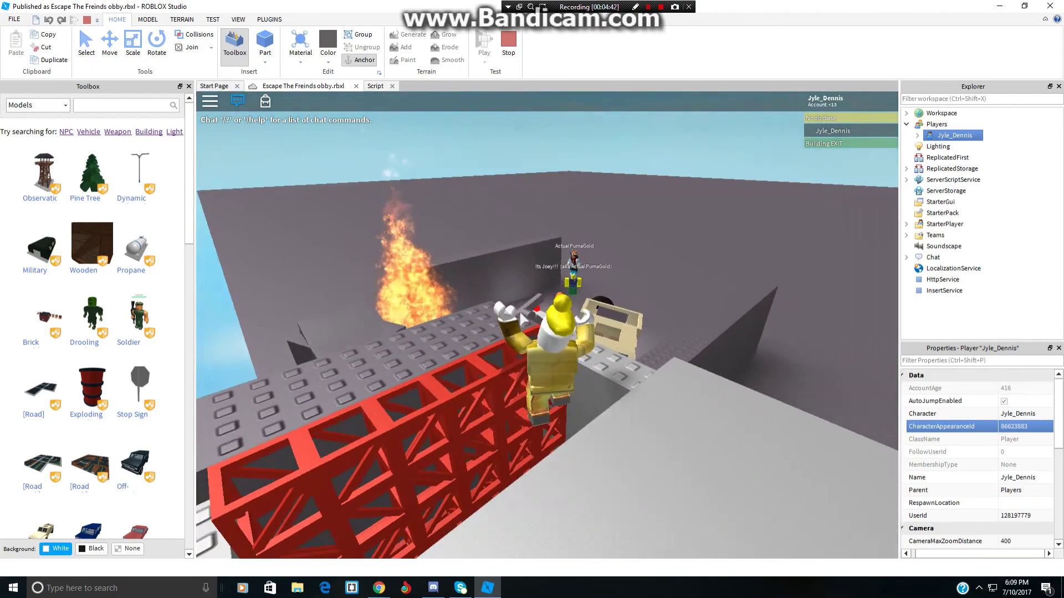
Step: Move the character from the truss out onto the open studded ground beyond the walls and turn it around to show its front
{"action": "key", "text": "w"}
{"action": "right_click_drag", "start_coordinate": [520, 319], "coordinate": [520, 319]}
{"action": "key", "text": "s"}
{"action": "key", "text": "w"}
{"action": "key", "text": "space"}
{"action": "key", "text": "w"}
{"action": "key", "text": "space"}
{"action": "key", "text": "w"}
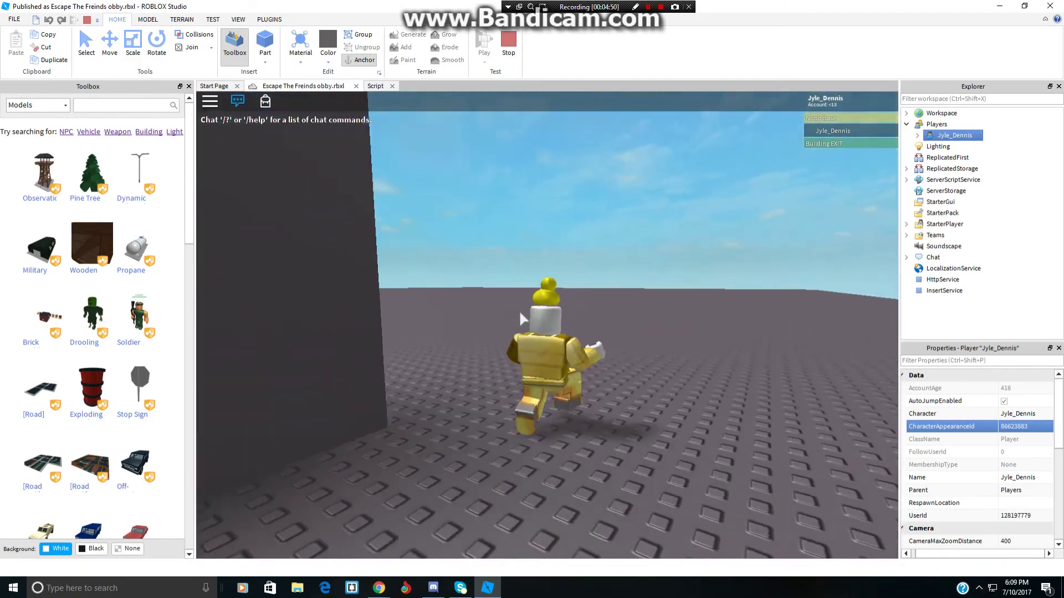
{"action": "key", "text": "w"}
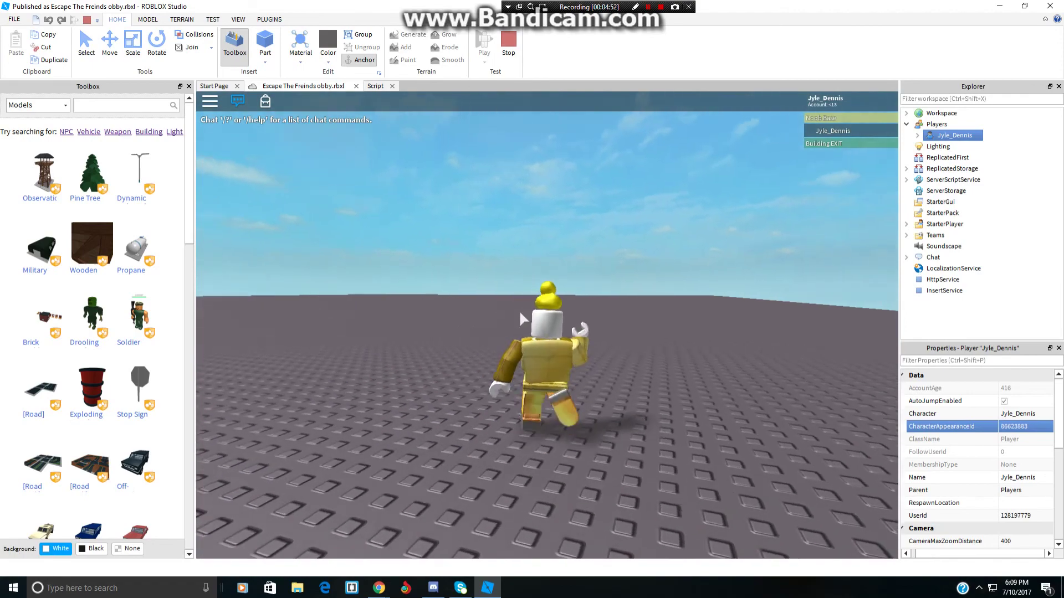
{"action": "key", "text": "s"}
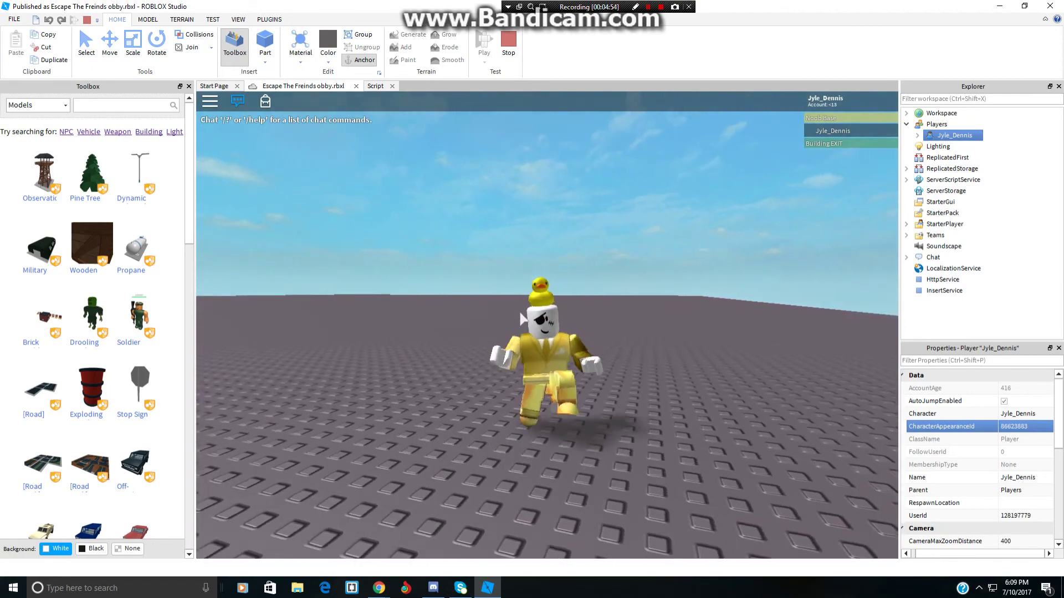